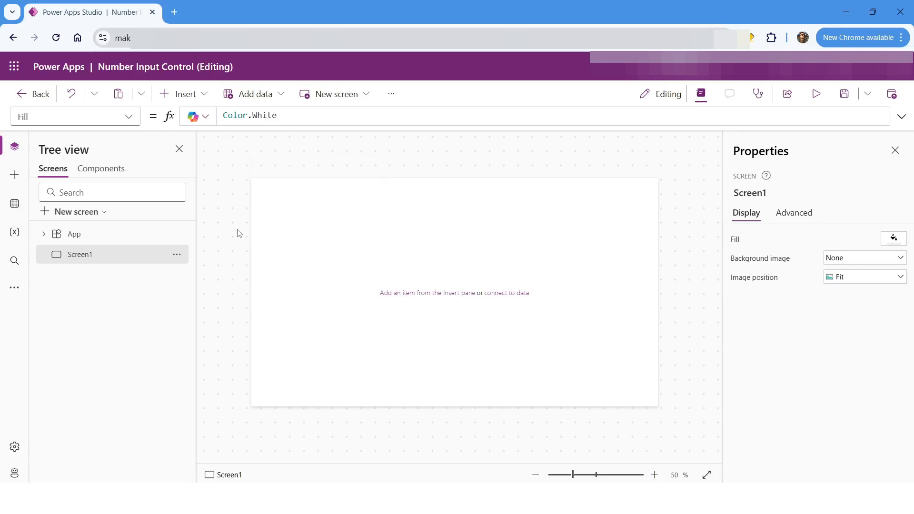
- Insert a Number input control in the upper-left area of the blank screen and set its default value to 6
{"action": "left_click", "coordinate": [186, 100]}
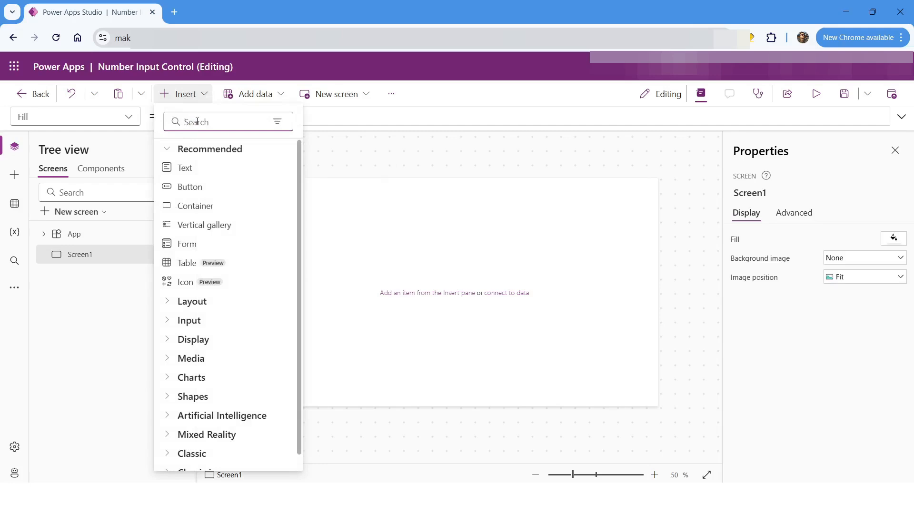
{"action": "type", "text": "num"}
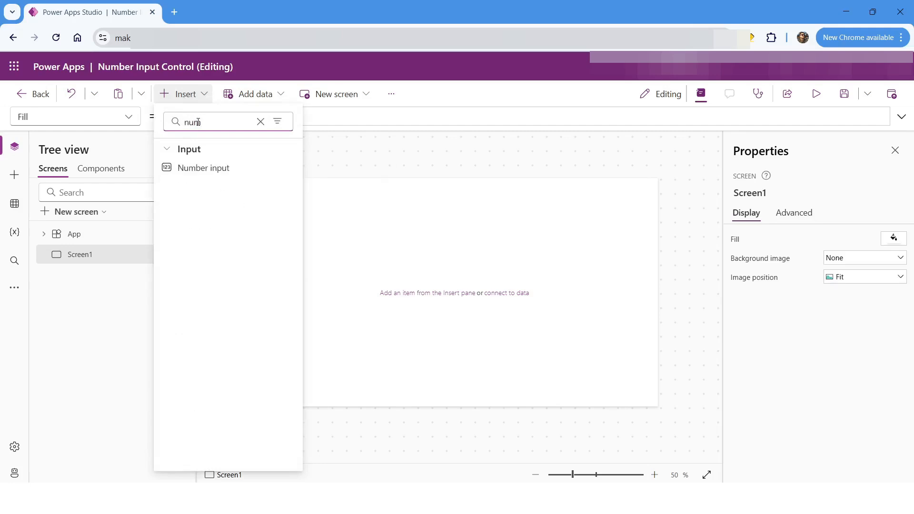
{"action": "left_click_drag", "start_coordinate": [199, 171], "coordinate": [405, 251]}
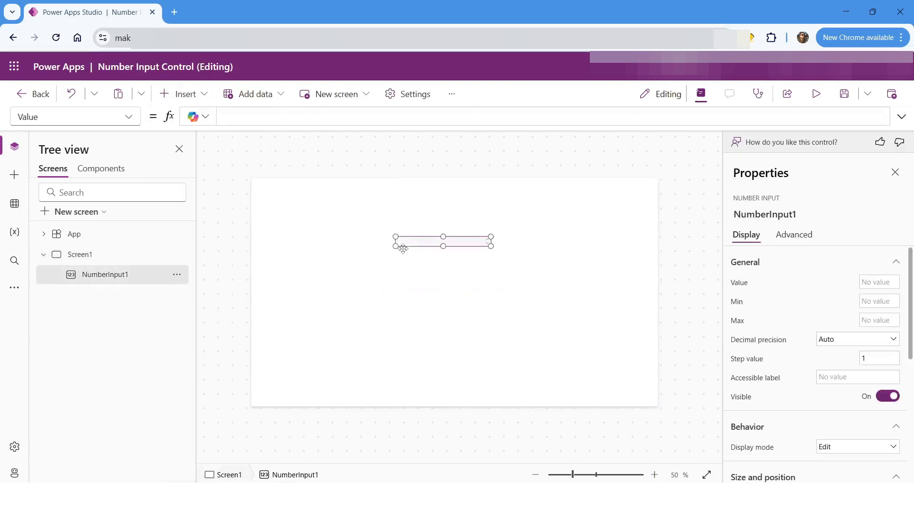
{"action": "left_click_drag", "start_coordinate": [418, 243], "coordinate": [343, 235]}
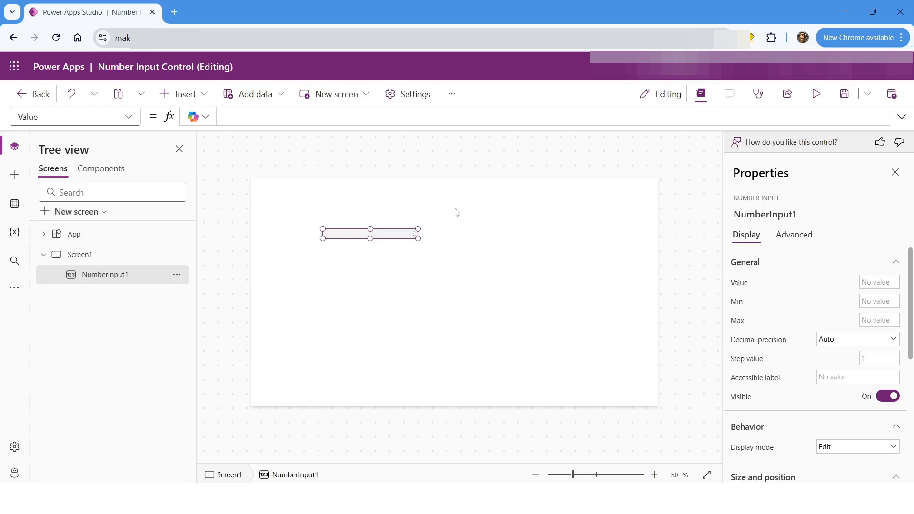
{"action": "type", "text": "6"}
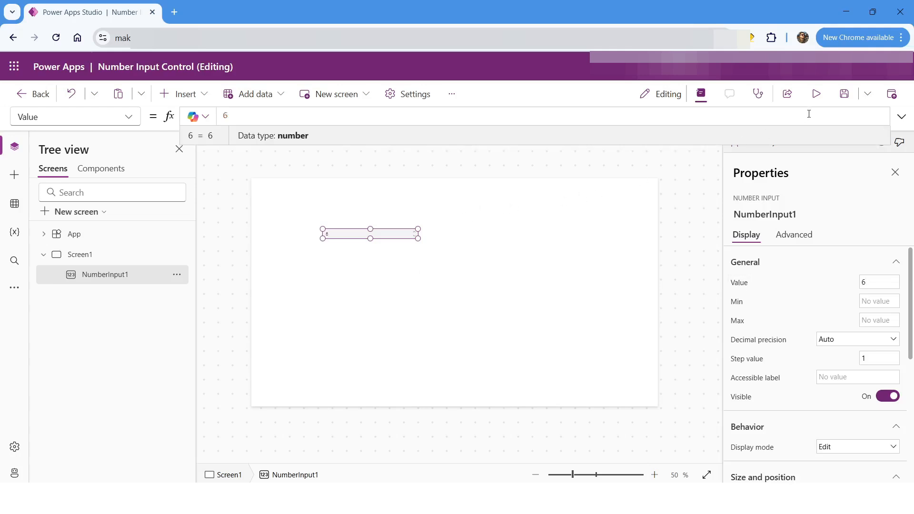
- Preview the app, step the number up and then down to -4 with the control's spinner, and exit the preview
{"action": "left_click", "coordinate": [812, 103]}
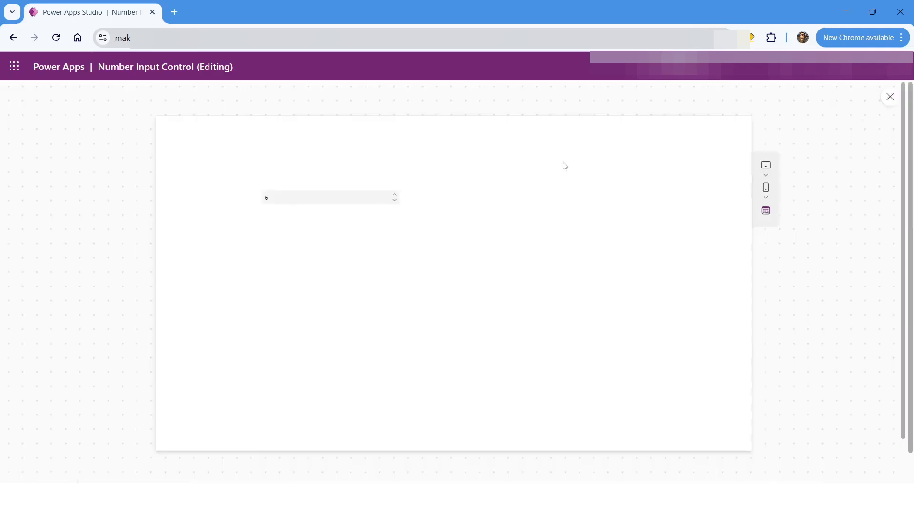
{"action": "left_click", "coordinate": [394, 195]}
{"action": "left_click", "coordinate": [395, 195]}
{"action": "left_click", "coordinate": [395, 201]}
{"action": "left_click", "coordinate": [395, 201]}
{"action": "left_click", "coordinate": [395, 201]}
{"action": "left_click", "coordinate": [395, 201]}
{"action": "left_click", "coordinate": [395, 201]}
{"action": "left_click", "coordinate": [395, 201]}
{"action": "left_click", "coordinate": [395, 201]}
{"action": "left_click", "coordinate": [395, 201]}
{"action": "left_click", "coordinate": [395, 201]}
{"action": "key", "text": "Escape"}
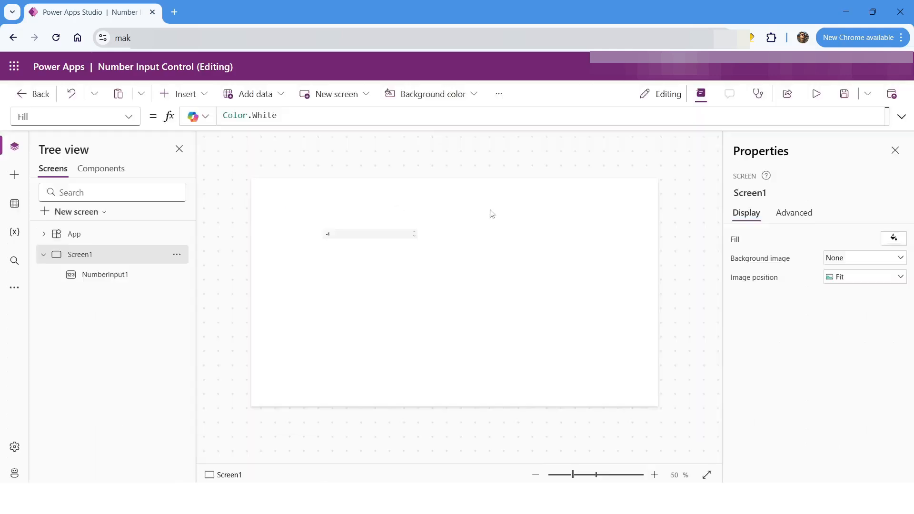
- Set the number input's Min property to 1 and its Max property to 10
{"action": "left_click", "coordinate": [376, 237]}
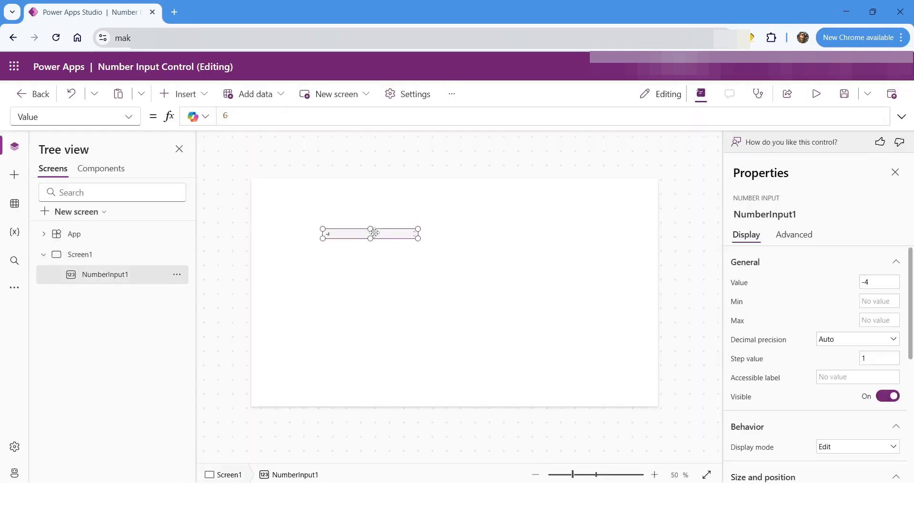
{"action": "left_click", "coordinate": [737, 303]}
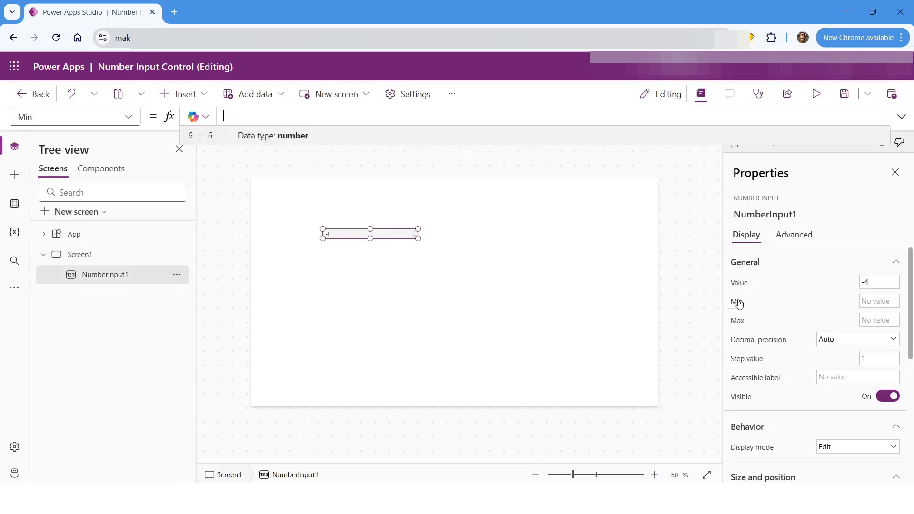
{"action": "left_click", "coordinate": [234, 120]}
{"action": "type", "text": "1"}
{"action": "left_click", "coordinate": [737, 321]}
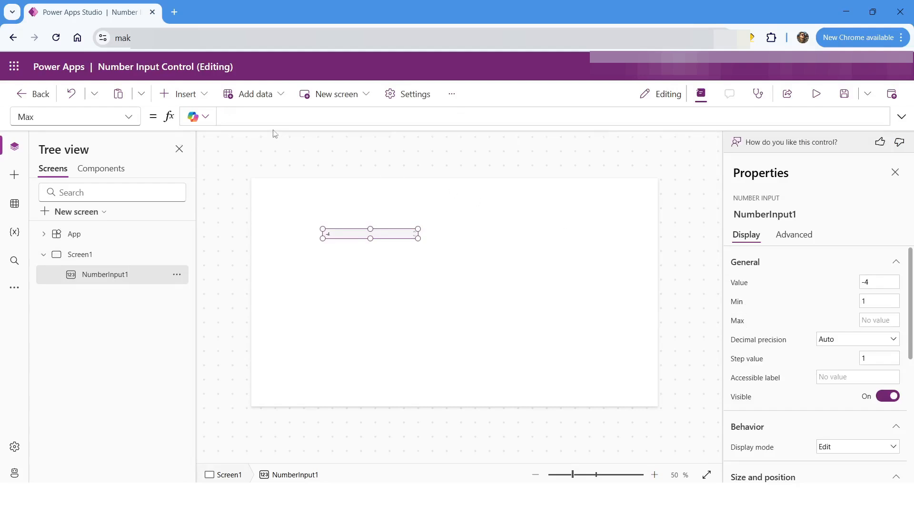
{"action": "type", "text": "10"}
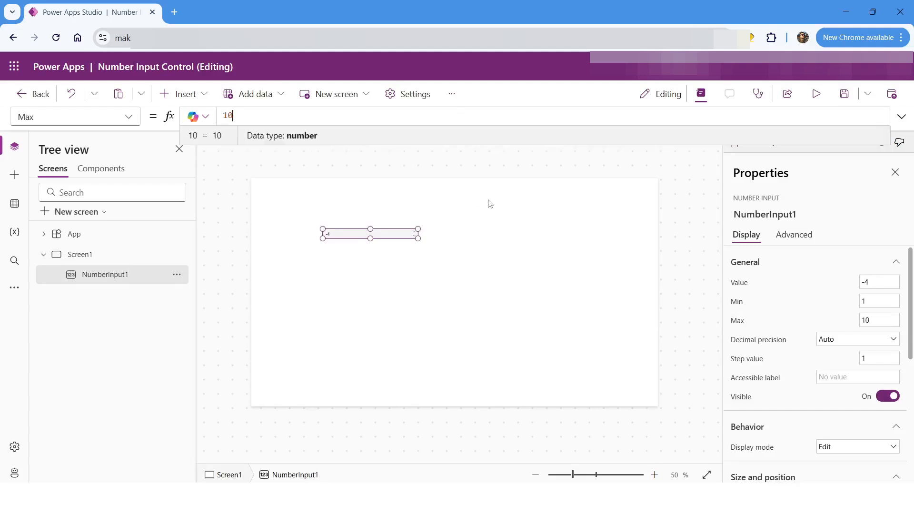
- Preview the app to test the limits, stepping the number from its minimum of 1 up to 10, and close the preview
{"action": "left_click", "coordinate": [817, 94]}
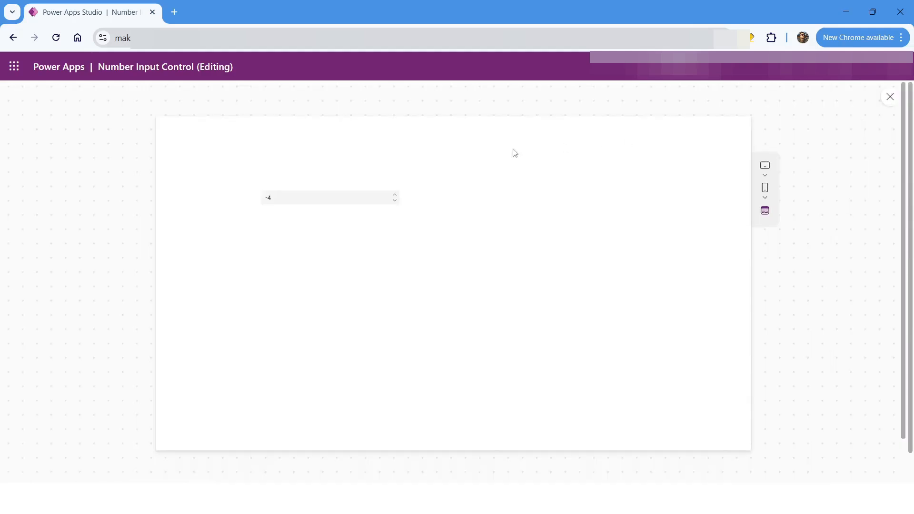
{"action": "left_click", "coordinate": [395, 197]}
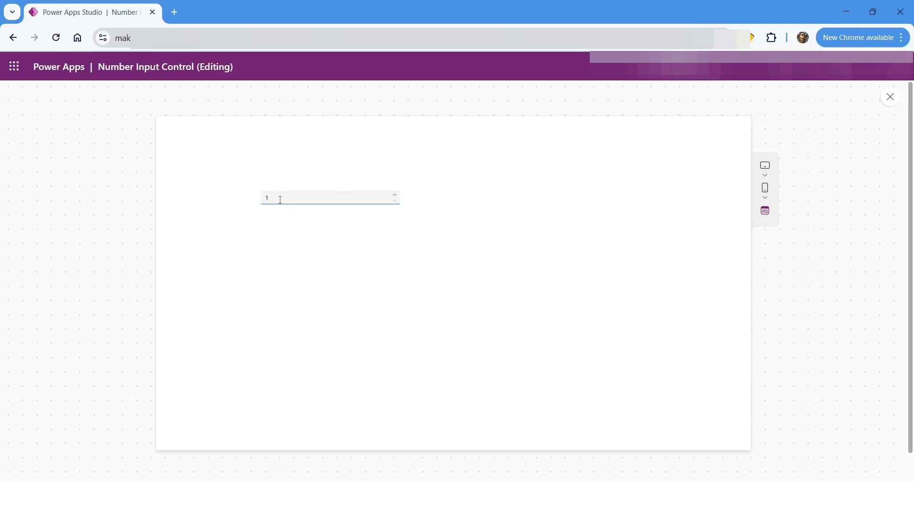
{"action": "left_click", "coordinate": [395, 194]}
{"action": "left_click", "coordinate": [395, 194]}
{"action": "left_click", "coordinate": [395, 195]}
{"action": "left_click", "coordinate": [395, 195]}
{"action": "left_click", "coordinate": [395, 194]}
{"action": "left_click", "coordinate": [394, 195]}
{"action": "left_click", "coordinate": [395, 195]}
{"action": "left_click", "coordinate": [395, 195]}
{"action": "left_click", "coordinate": [395, 195]}
{"action": "left_click", "coordinate": [889, 100]}
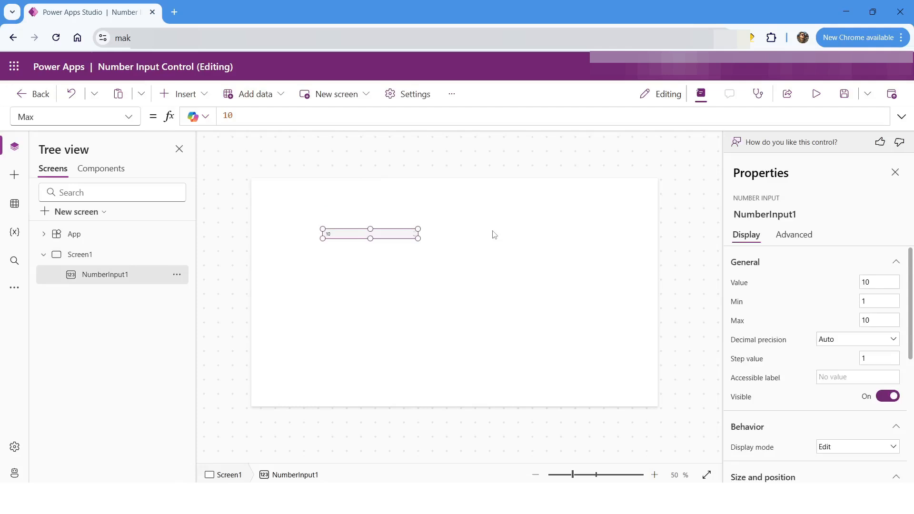
- Set the number input's decimal precision to 2
{"action": "left_click", "coordinate": [845, 342]}
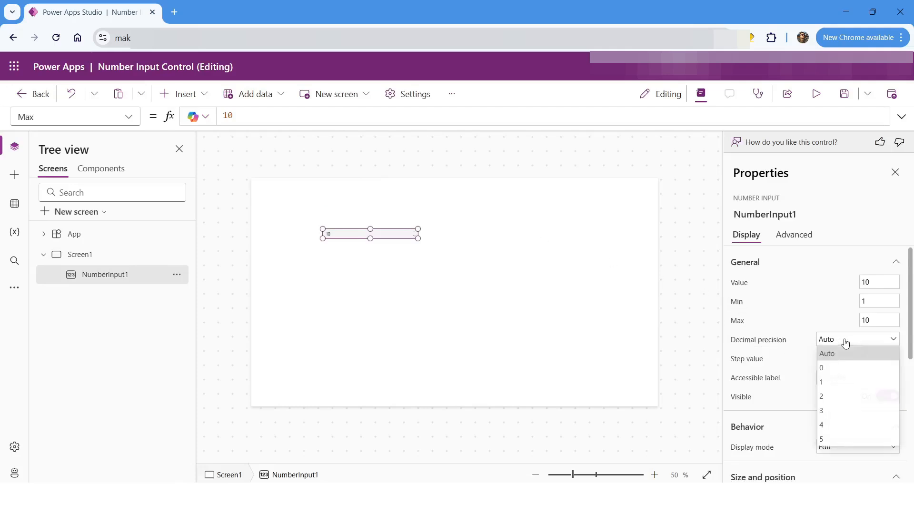
{"action": "left_click", "coordinate": [830, 398]}
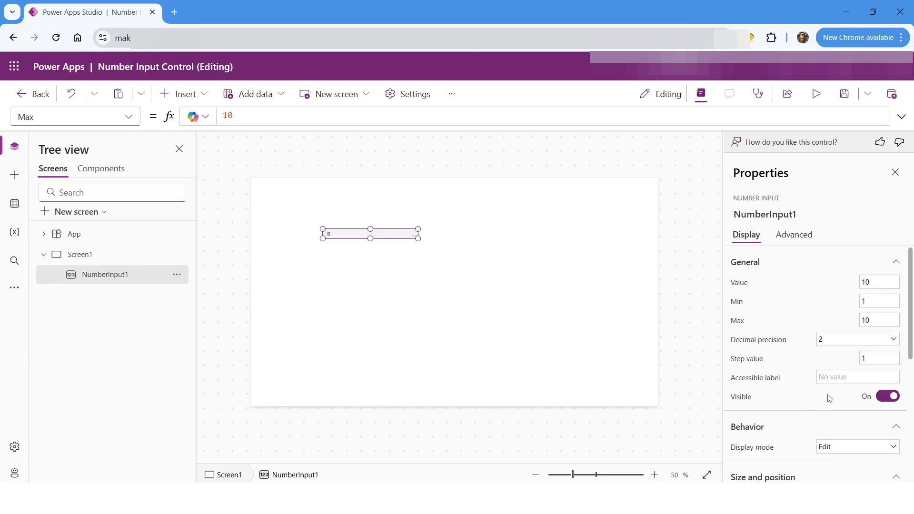
- Preview the app, test the decimal precision by entering numbers with more than two decimals, and close the preview
{"action": "left_click", "coordinate": [813, 100]}
{"action": "left_click", "coordinate": [287, 198]}
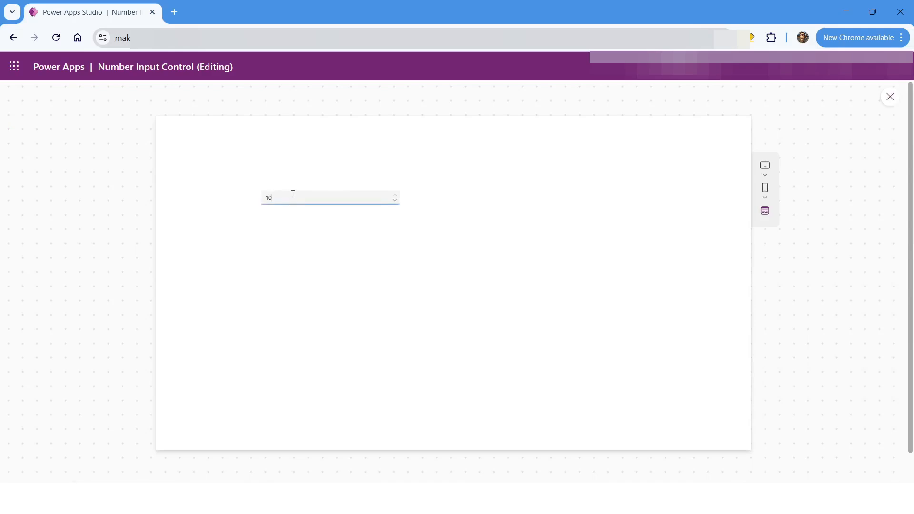
{"action": "type", "text": ".456"}
{"action": "key", "text": "BackSpace"}
{"action": "key", "text": "BackSpace"}
{"action": "key", "text": "BackSpace"}
{"action": "key", "text": "BackSpace"}
{"action": "key", "text": "BackSpace"}
{"action": "type", "text": ".345"}
{"action": "key", "text": "BackSpace"}
{"action": "type", "text": "89"}
{"action": "left_click", "coordinate": [891, 98]}
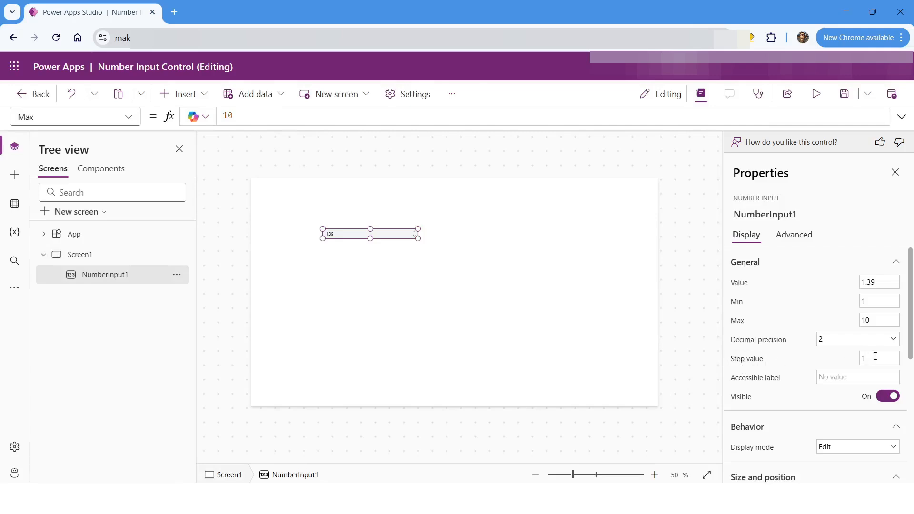
- Set the number input's step value to 3 and test stepping the number up and down in the preview
{"action": "left_click", "coordinate": [877, 359]}
{"action": "left_click", "coordinate": [816, 94]}
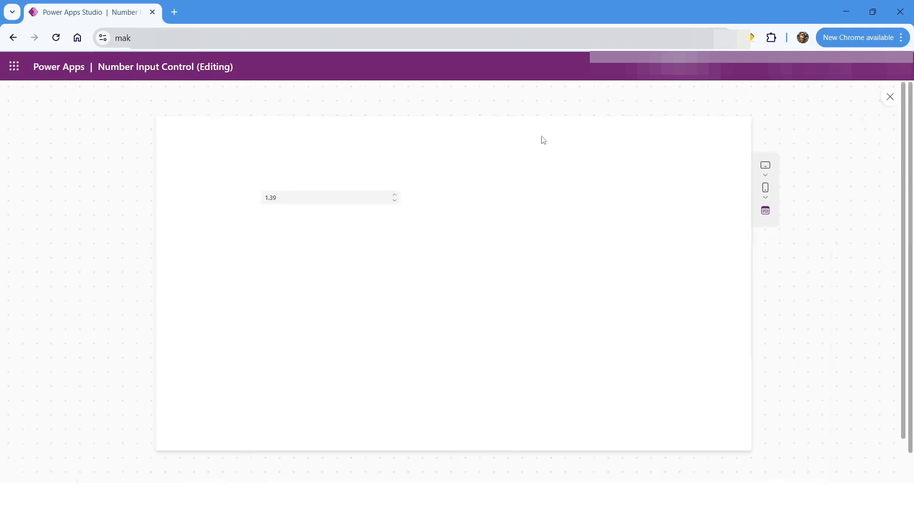
{"action": "left_click", "coordinate": [396, 199]}
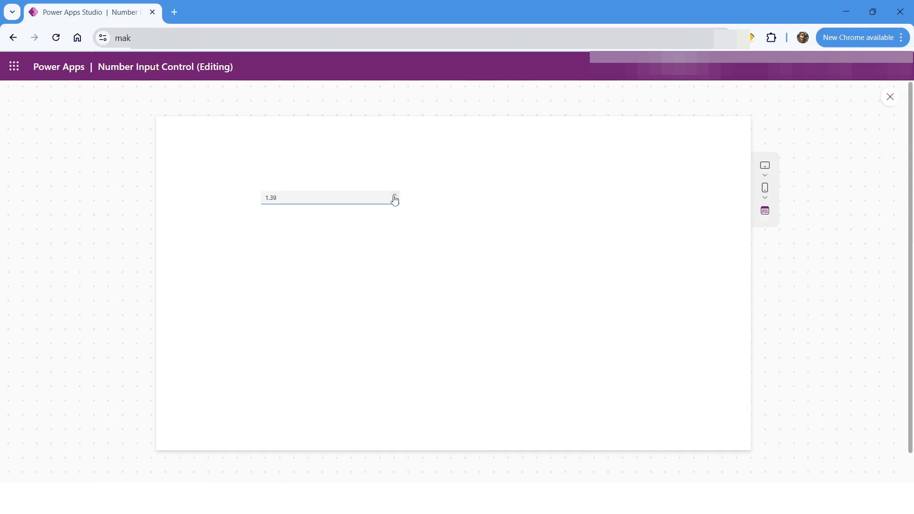
{"action": "left_click", "coordinate": [394, 198]}
{"action": "left_click", "coordinate": [394, 201]}
{"action": "left_click", "coordinate": [886, 100]}
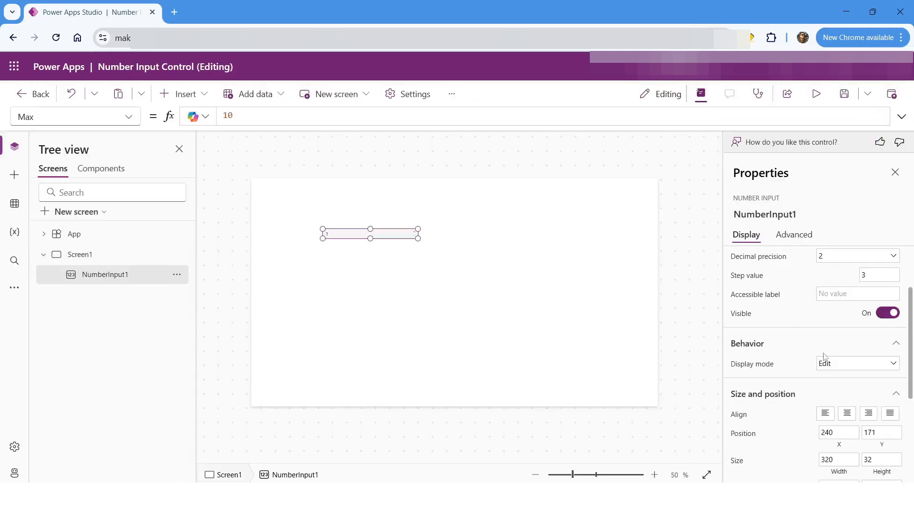
- Try the View and Disabled display modes on the number input, testing the control on the canvas in each
{"action": "left_click", "coordinate": [838, 372]}
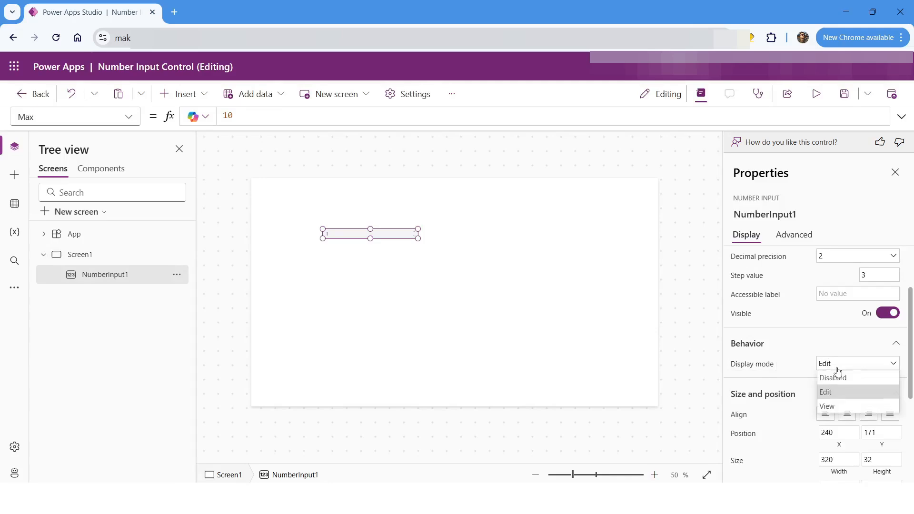
{"action": "left_click", "coordinate": [831, 409]}
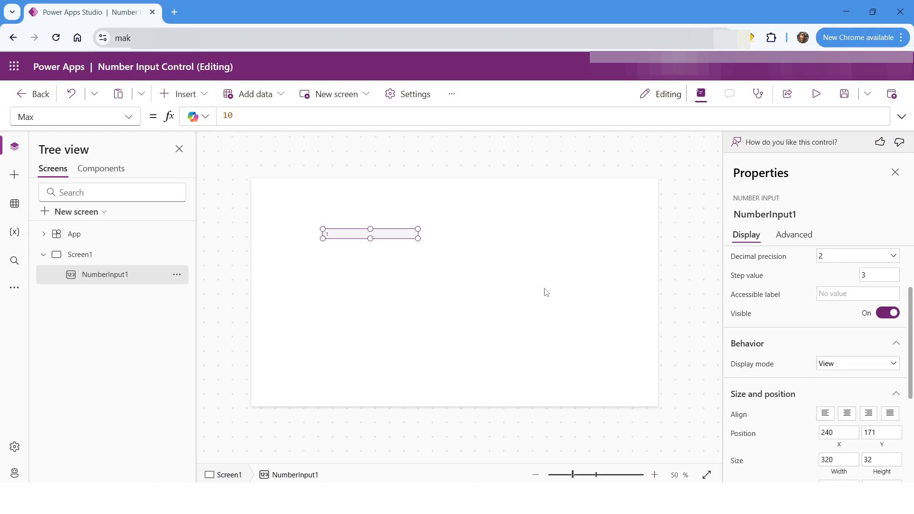
{"action": "key", "text": "alt"}
{"action": "left_click", "coordinate": [837, 364]}
{"action": "left_click", "coordinate": [831, 378]}
{"action": "key", "text": "alt"}
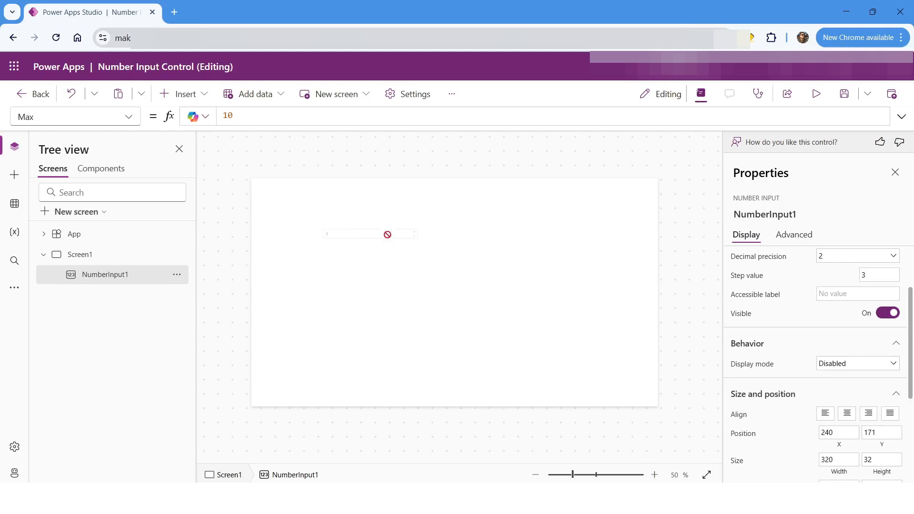
- Set the number input's display mode to Edit and step its value up once on the canvas
{"action": "left_click", "coordinate": [842, 363]}
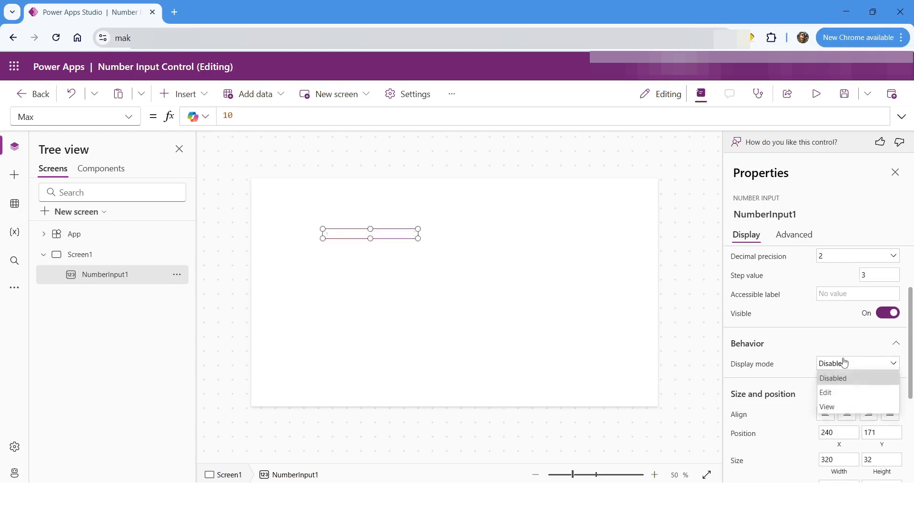
{"action": "left_click", "coordinate": [835, 395]}
{"action": "key", "text": "alt"}
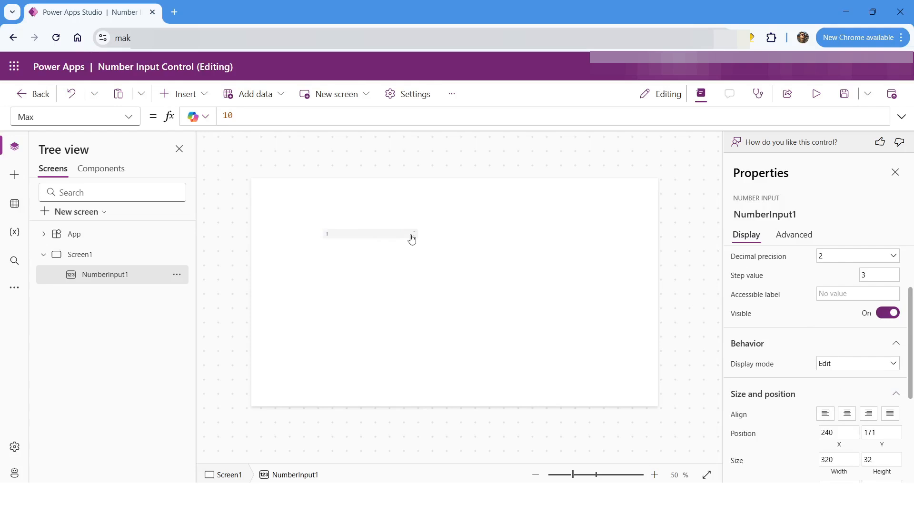
{"action": "left_click", "coordinate": [412, 237]}
- Try the Filled Lighter appearance on the number input, and set the appearance to Outline
{"action": "scroll", "coordinate": [795, 315], "scroll_direction": "down", "scroll_amount": 4}
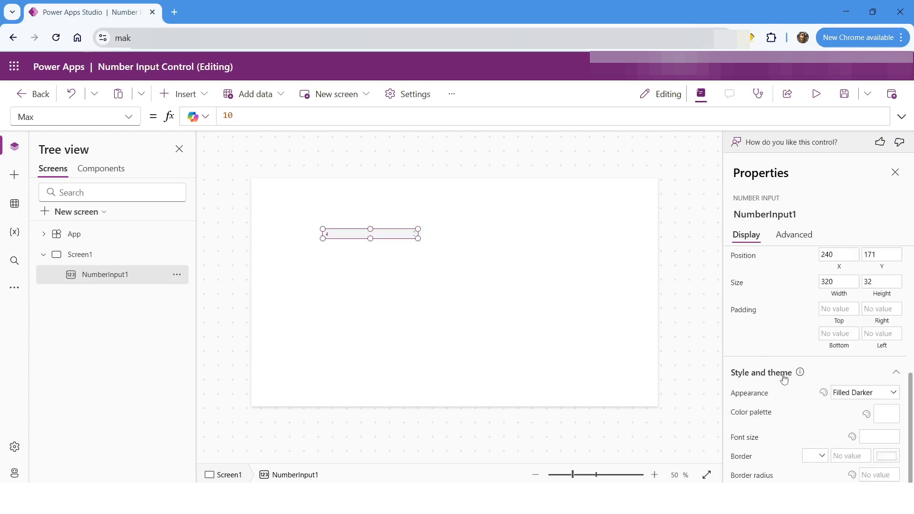
{"action": "left_click", "coordinate": [866, 395]}
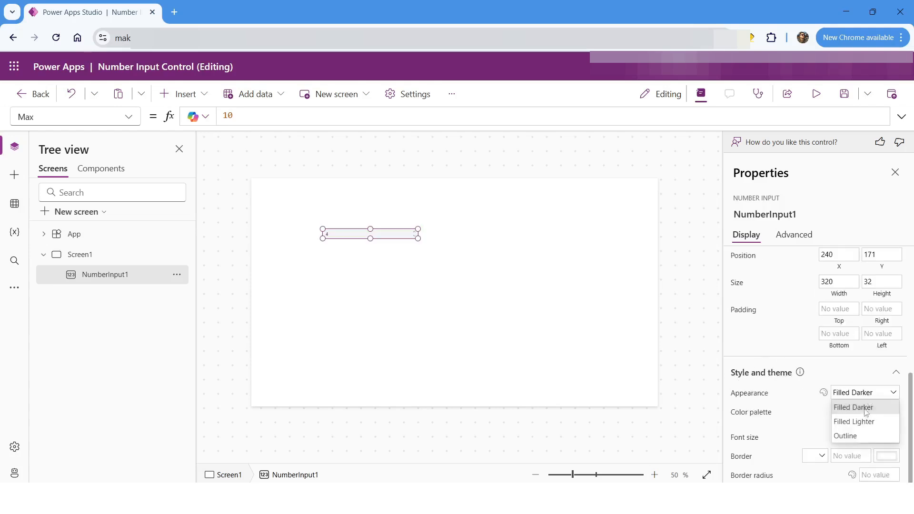
{"action": "left_click", "coordinate": [857, 422]}
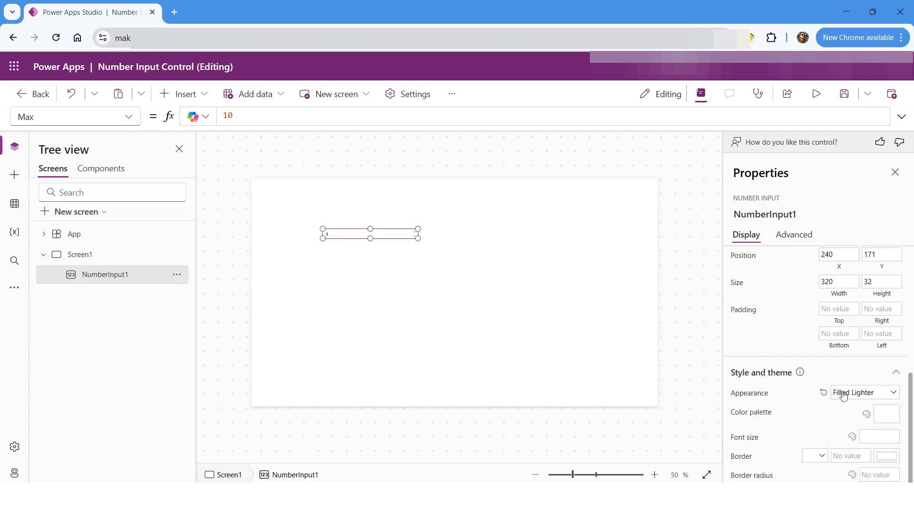
{"action": "left_click", "coordinate": [843, 396]}
{"action": "left_click", "coordinate": [847, 435]}
- Try the blue color palette, view the custom color options, and apply the standard orange-brown palette to the number input
{"action": "left_click", "coordinate": [885, 417]}
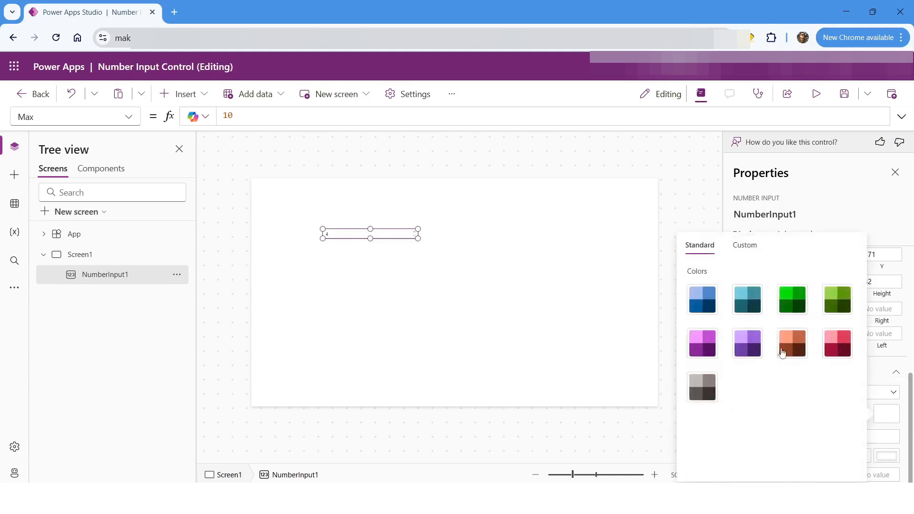
{"action": "left_click", "coordinate": [702, 308]}
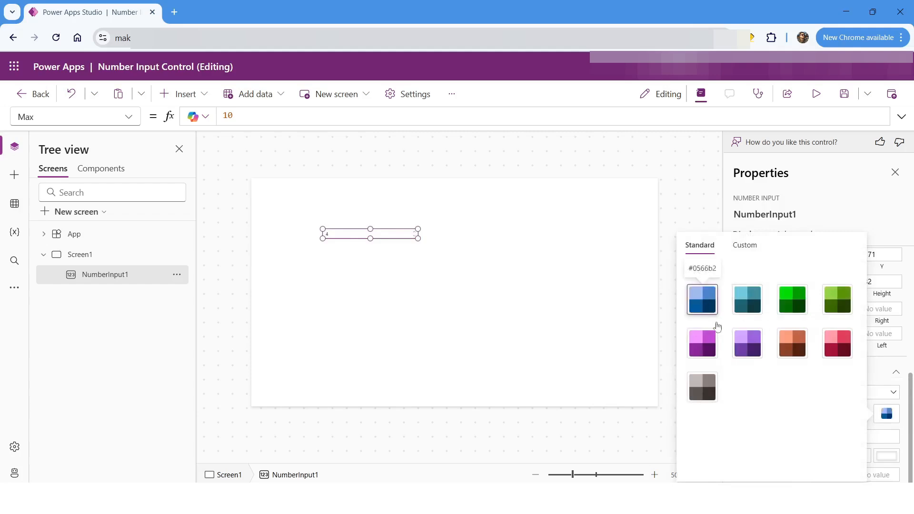
{"action": "left_click", "coordinate": [743, 246]}
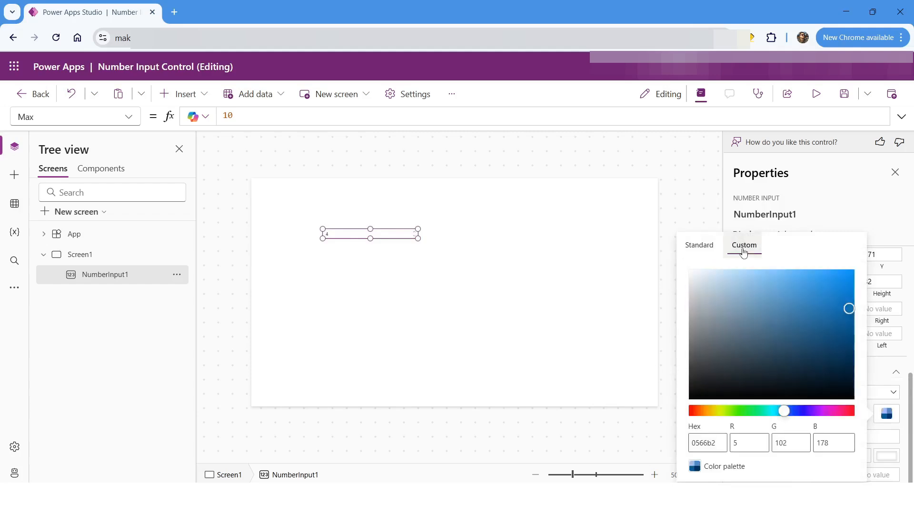
{"action": "left_click", "coordinate": [699, 245]}
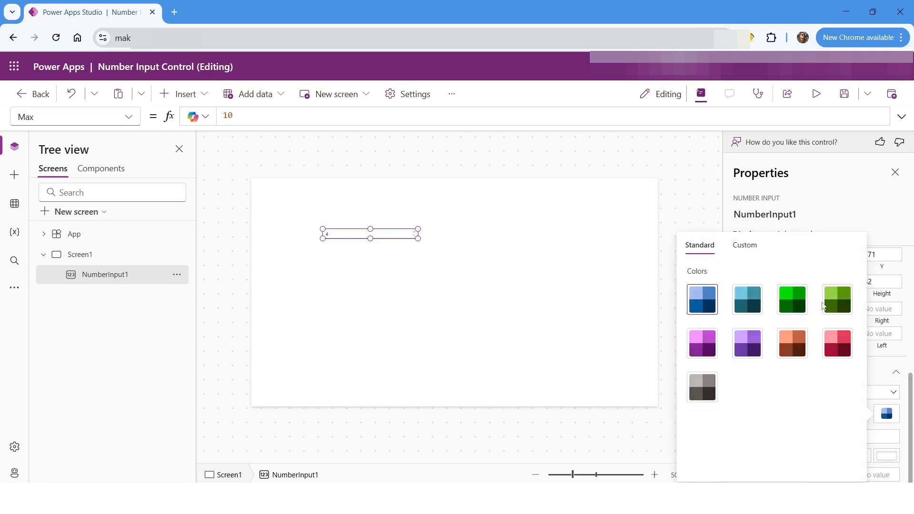
{"action": "left_click", "coordinate": [794, 350]}
{"action": "left_click", "coordinate": [861, 223]}
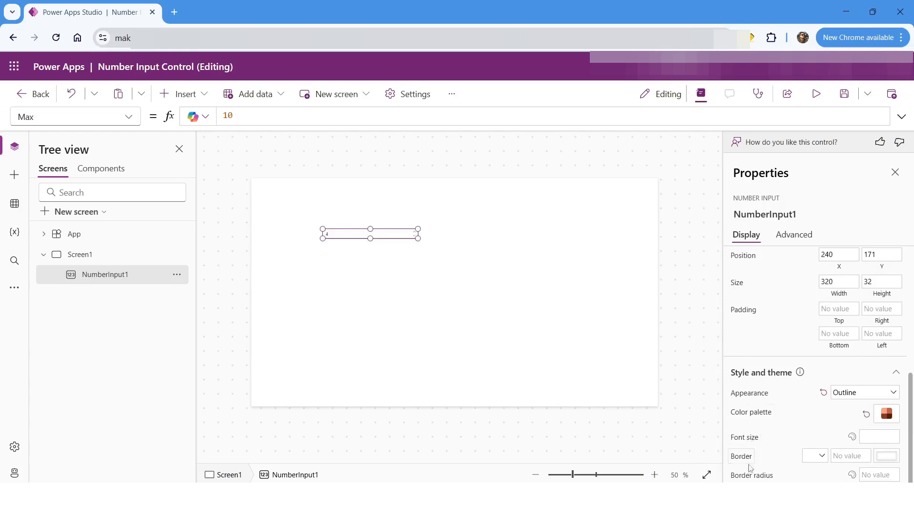
- Set the number input's border radius to 50 and deselect the control
{"action": "left_click", "coordinate": [876, 477]}
{"action": "type", "text": "50"}
{"action": "left_click", "coordinate": [487, 295]}
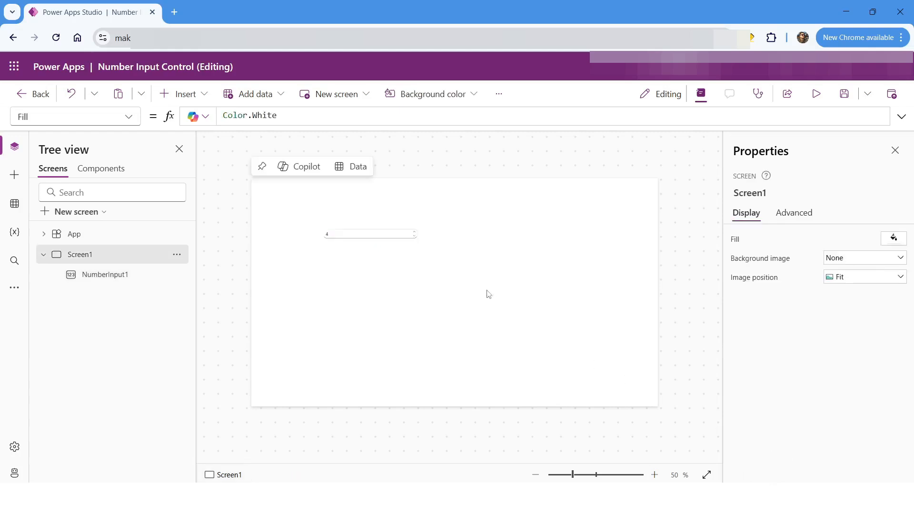
- Replace the number input's OnChange formula with a Notify call that takes Self.Value as its text
{"action": "left_click", "coordinate": [391, 236]}
{"action": "left_click", "coordinate": [362, 272]}
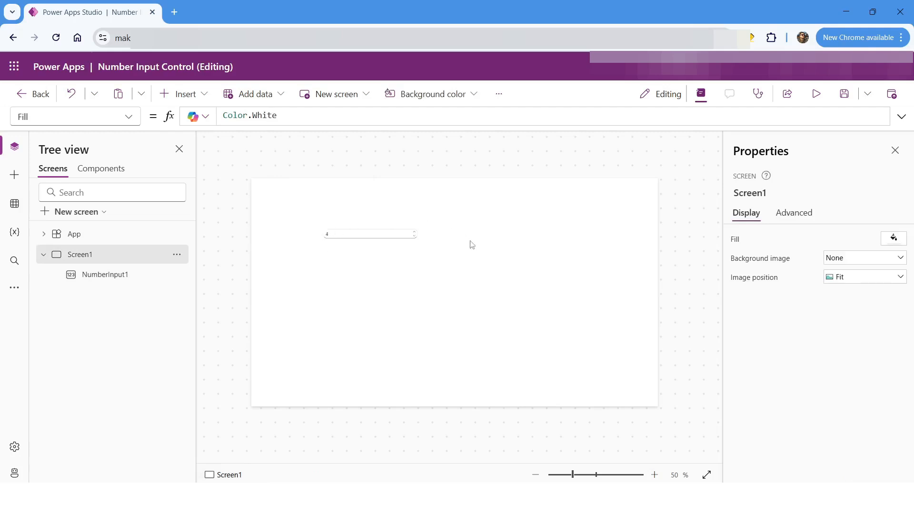
{"action": "left_click", "coordinate": [372, 234]}
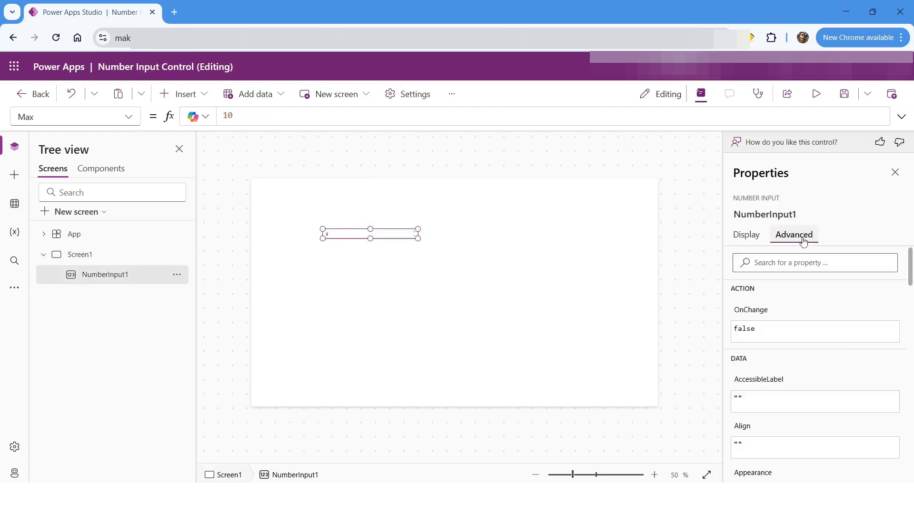
{"action": "left_click", "coordinate": [752, 316]}
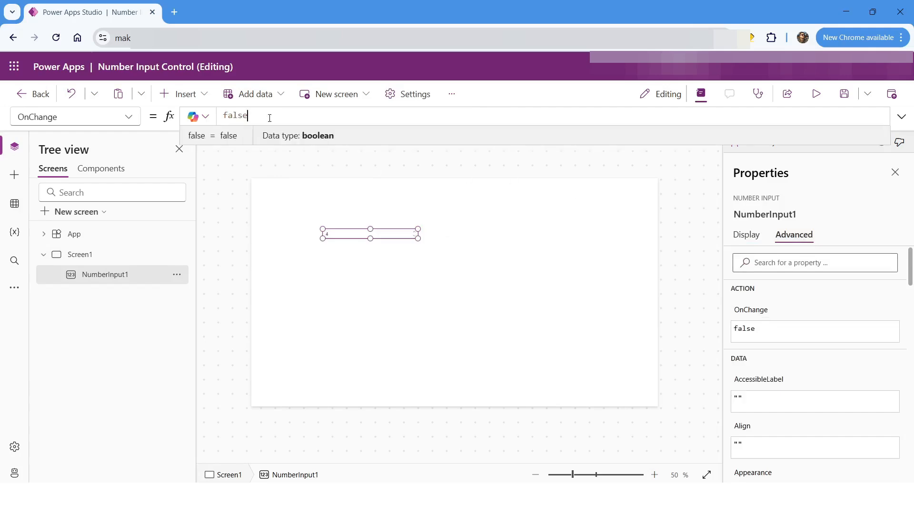
{"action": "key", "text": "ctrl+a"}
{"action": "type", "text": "Noti"}
{"action": "key", "text": "Tab"}
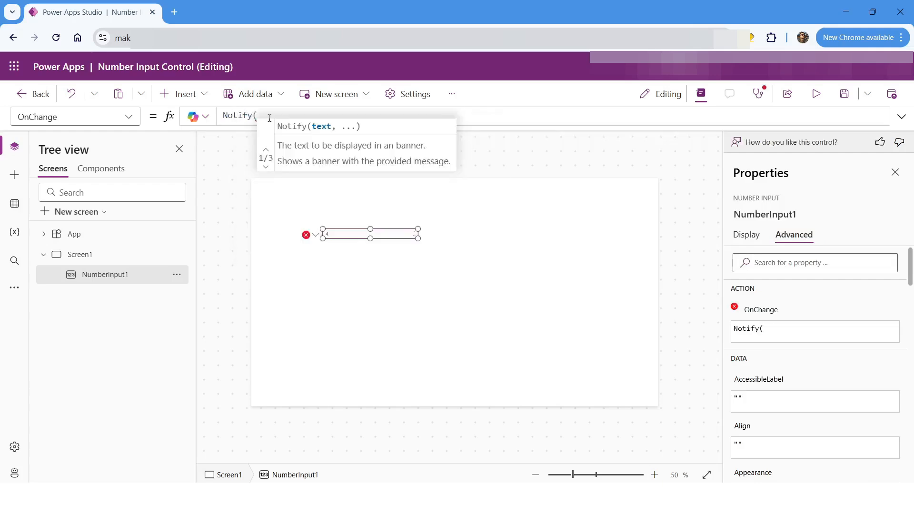
{"action": "type", "text": "Sel"}
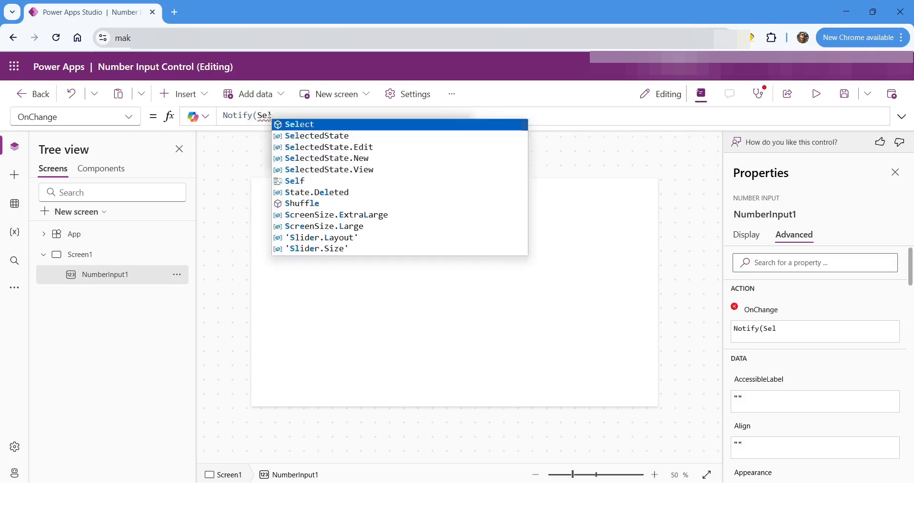
{"action": "type", "text": "f."}
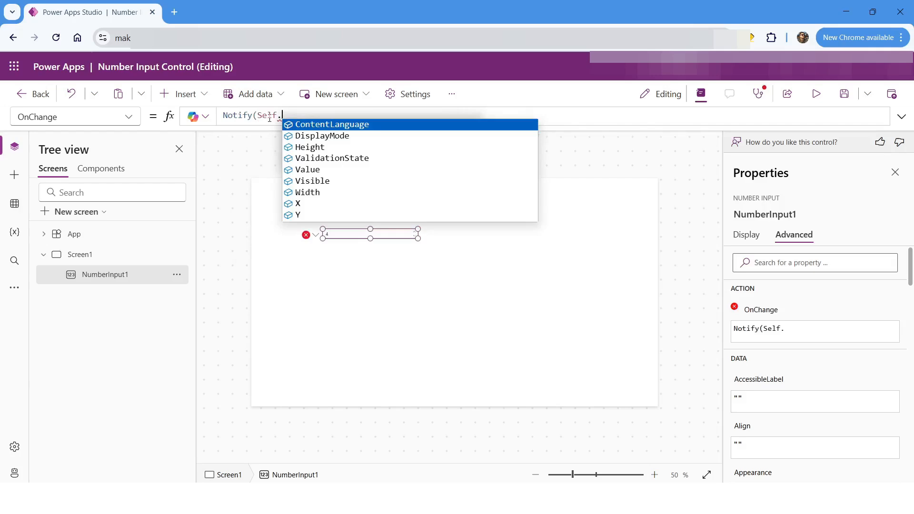
{"action": "type", "text": "Va"}
{"action": "key", "text": "Down"}
{"action": "key", "text": "Tab"}
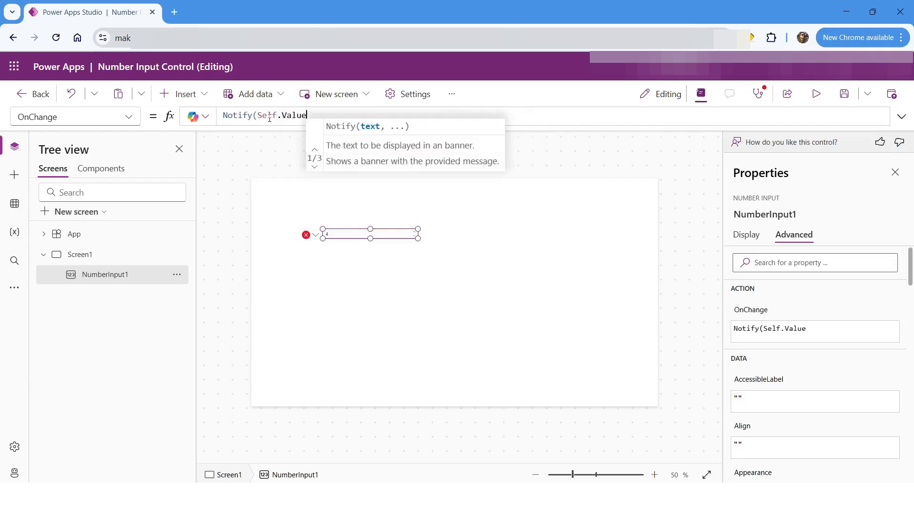
- Complete the Notify formula with NotificationType.Success and a timeout of 2000 milliseconds
{"action": "type", "text": ","}
{"action": "key", "text": "Down"}
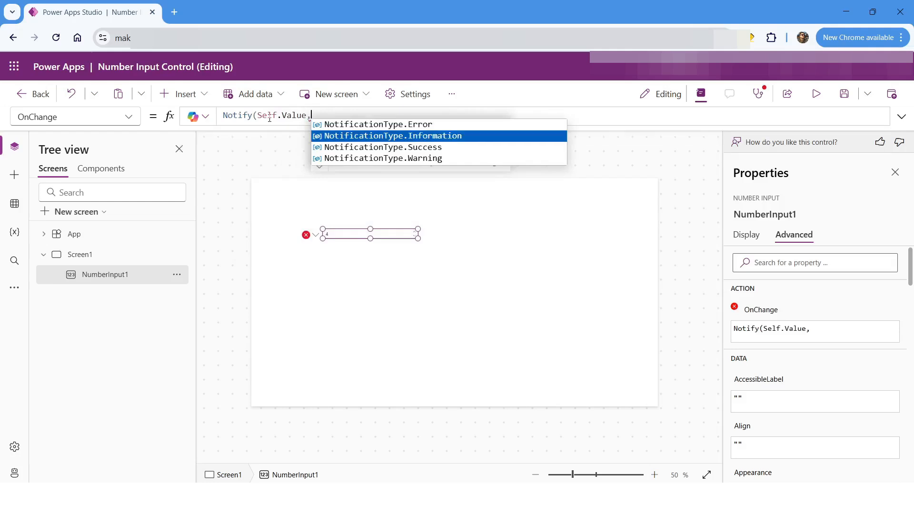
{"action": "key", "text": "Down"}
{"action": "key", "text": "Tab"}
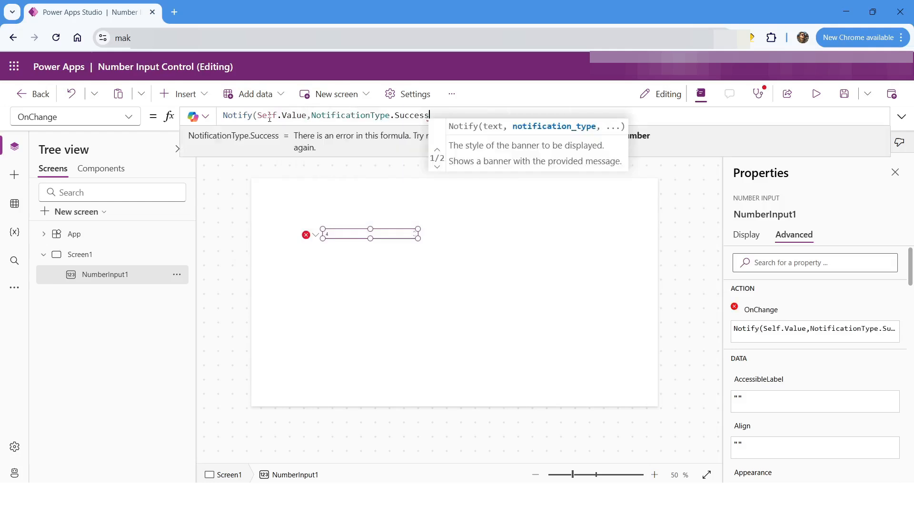
{"action": "type", "text": ","}
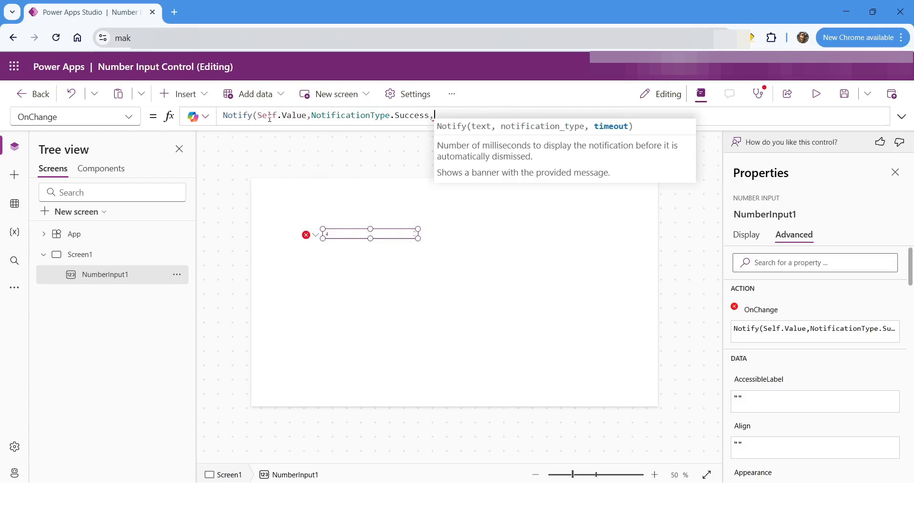
{"action": "type", "text": "2000)"}
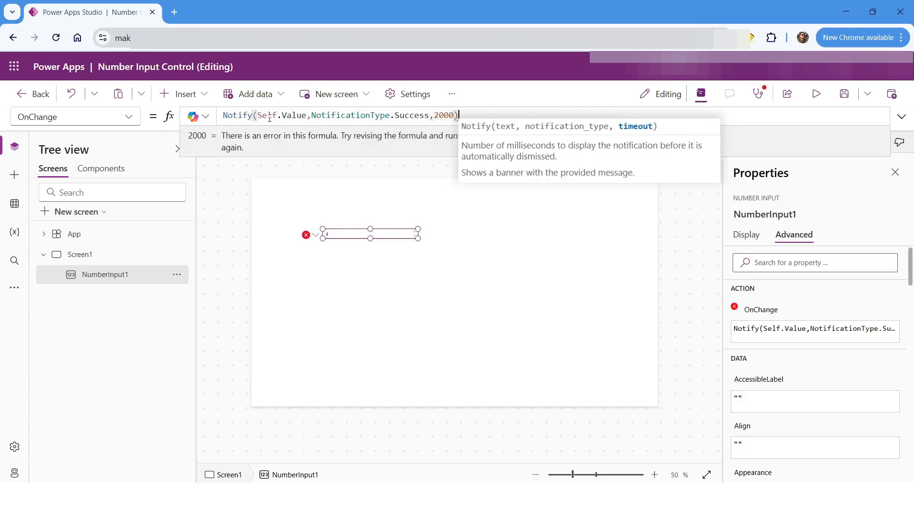
- Preview the app, step the number input up and down to test the notification, and exit the preview
{"action": "left_click", "coordinate": [821, 102]}
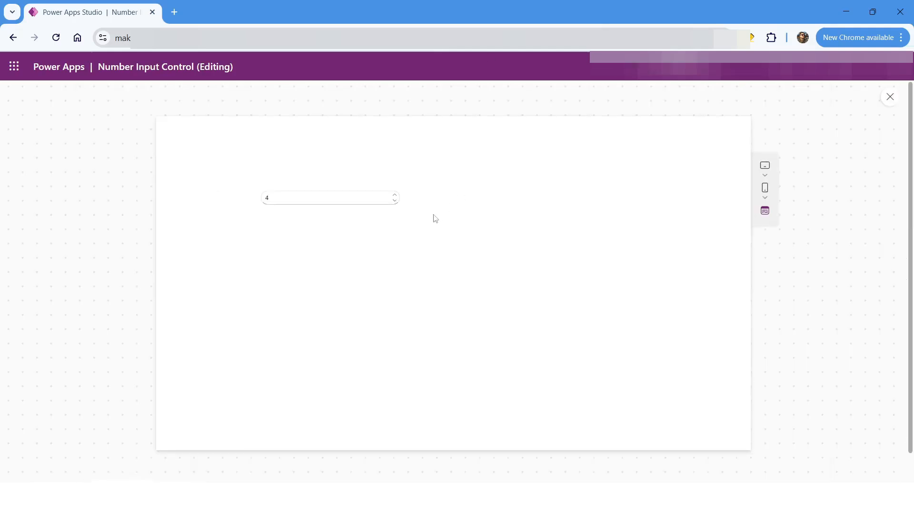
{"action": "left_click", "coordinate": [396, 196]}
{"action": "left_click", "coordinate": [395, 196]}
{"action": "left_click", "coordinate": [395, 196]}
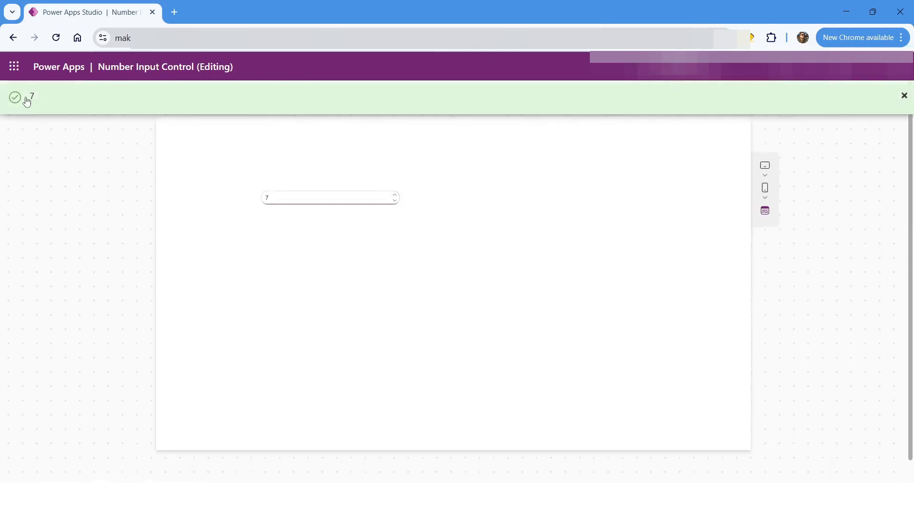
{"action": "left_click", "coordinate": [396, 201]}
{"action": "left_click", "coordinate": [396, 200]}
{"action": "left_click", "coordinate": [396, 200]}
{"action": "left_click", "coordinate": [904, 96]}
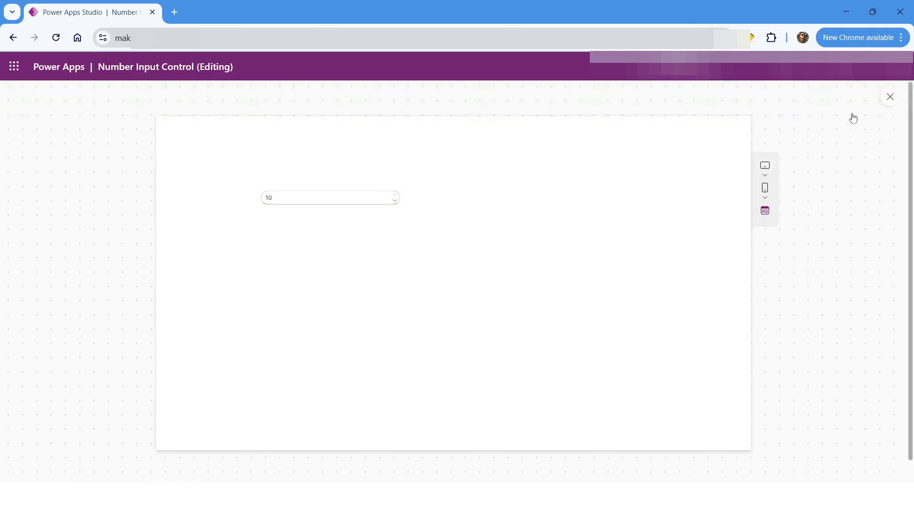
{"action": "key", "text": "Escape"}
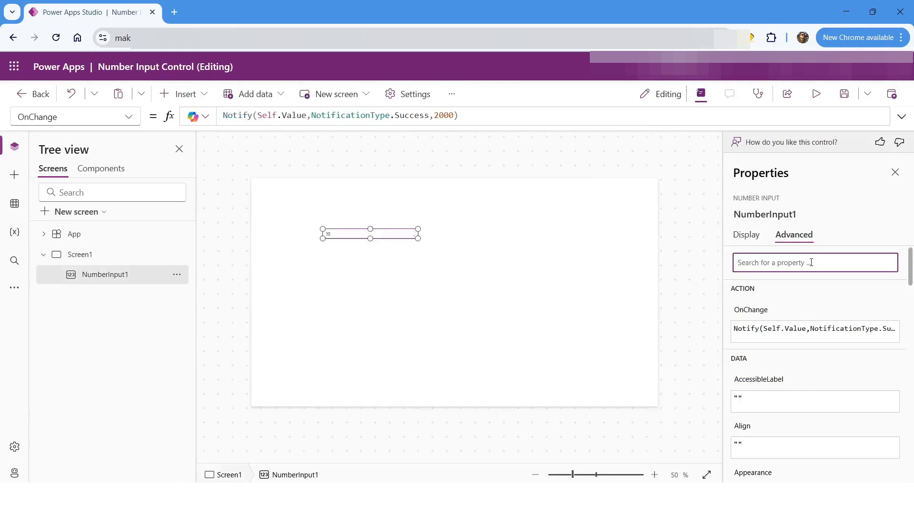
- Search for the number input's ValidationState property and try the value "Error"
{"action": "type", "text": "vali"}
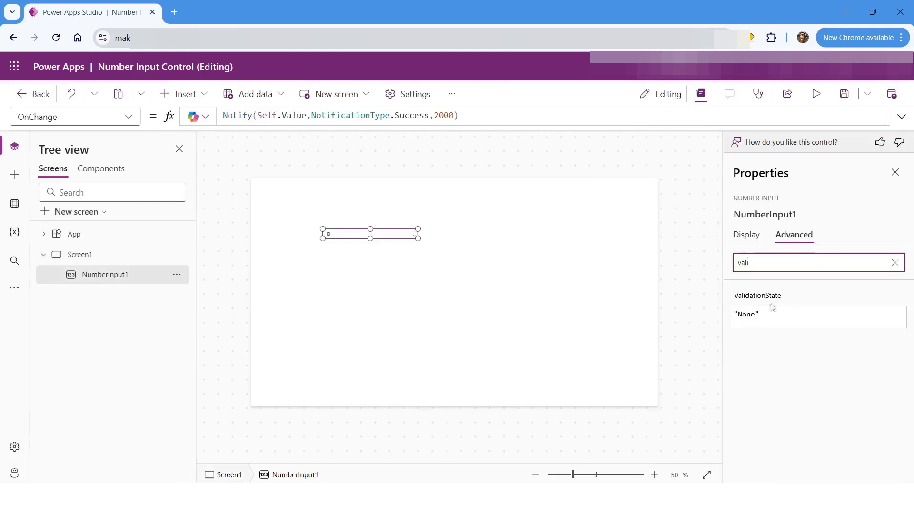
{"action": "left_click", "coordinate": [761, 312]}
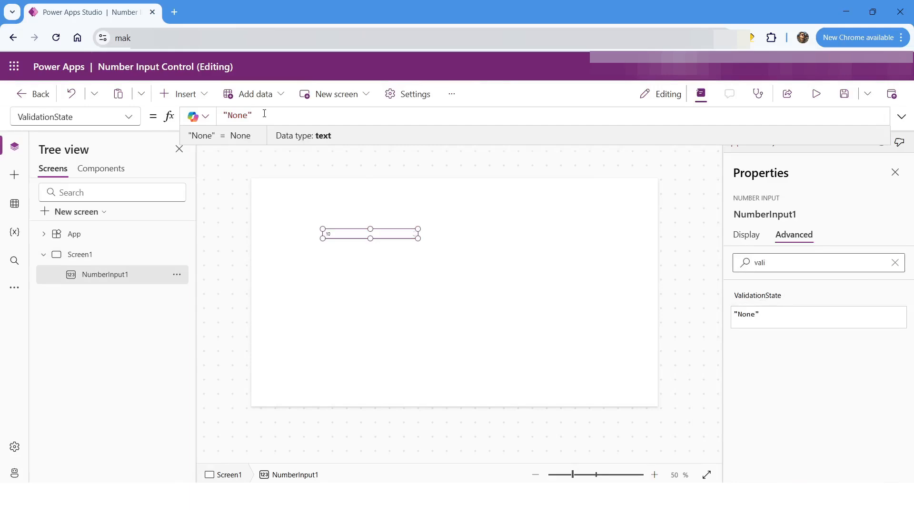
{"action": "key", "text": "ctrl+shift+Left"}
{"action": "type", "text": "Error"}
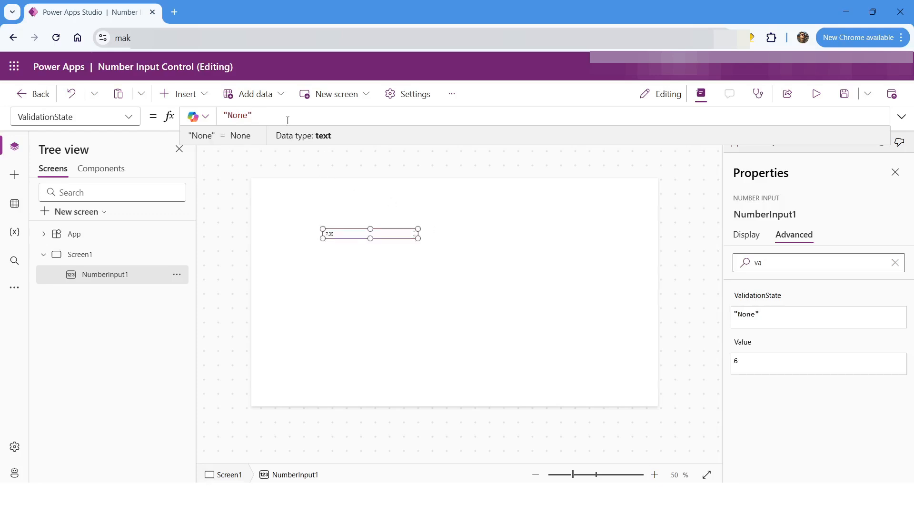
- Replace the number input's ValidationState value with an If function whose condition begins with Self.Value
{"action": "key", "text": "ctrl+a"}
{"action": "key", "text": "BackSpace"}
{"action": "type", "text": "if"}
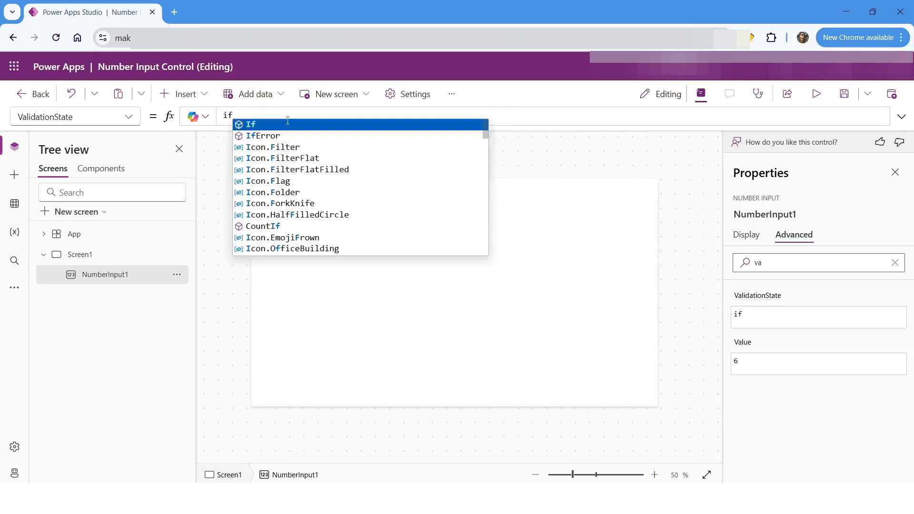
{"action": "key", "text": "Tab"}
{"action": "type", "text": "s"}
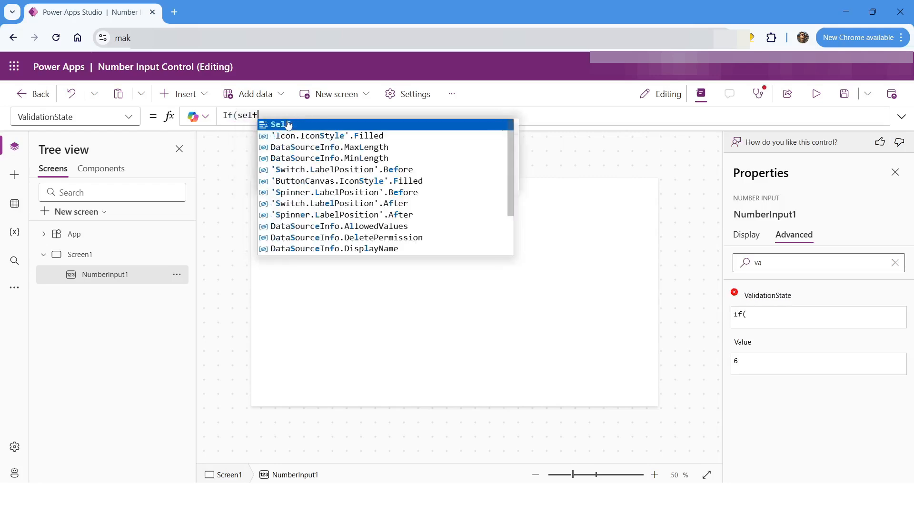
{"action": "key", "text": "Tab"}
{"action": "type", "text": "."}
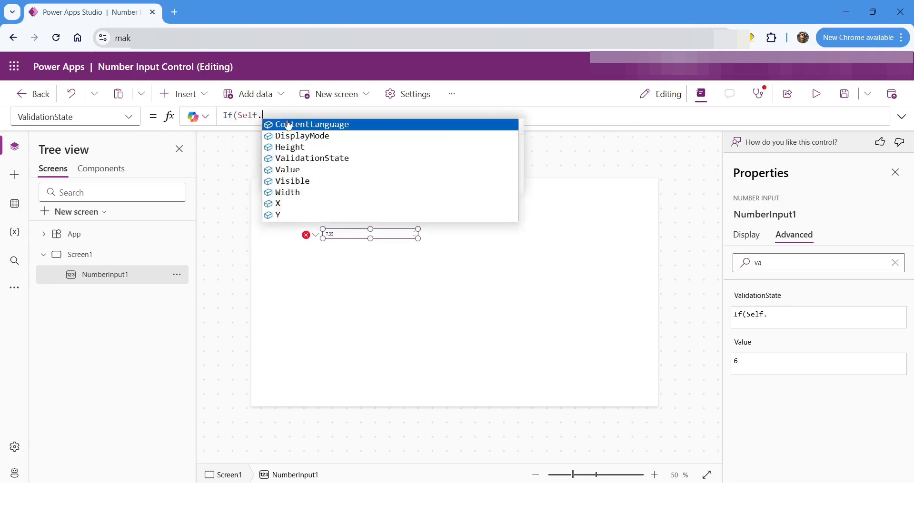
{"action": "type", "text": "Va"}
{"action": "key", "text": "Down"}
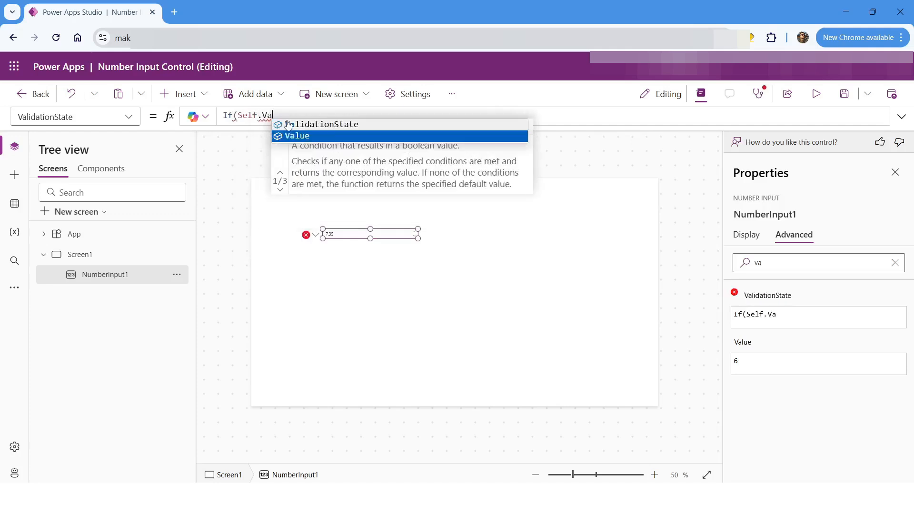
{"action": "key", "text": "Tab"}
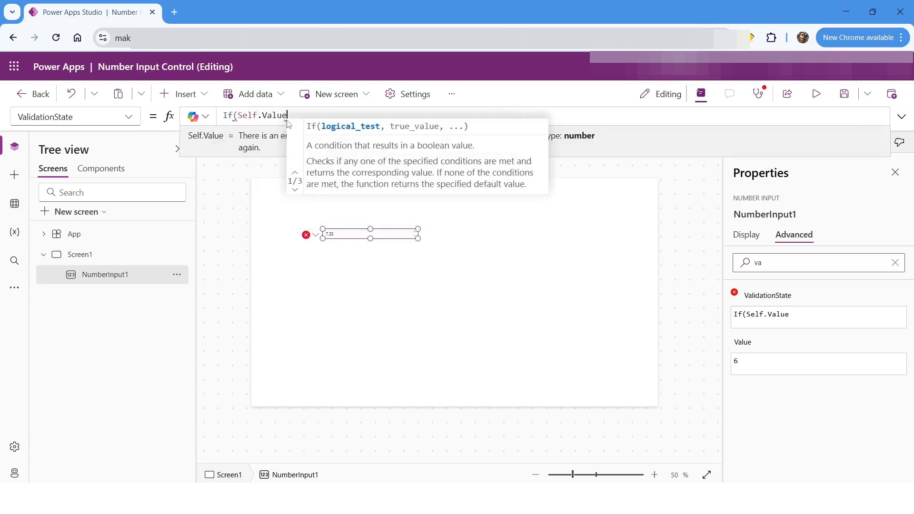
- Complete the ValidationState formula so that a value equal to 5 returns "Error" and any other value returns "None"
{"action": "type", "text": "="}
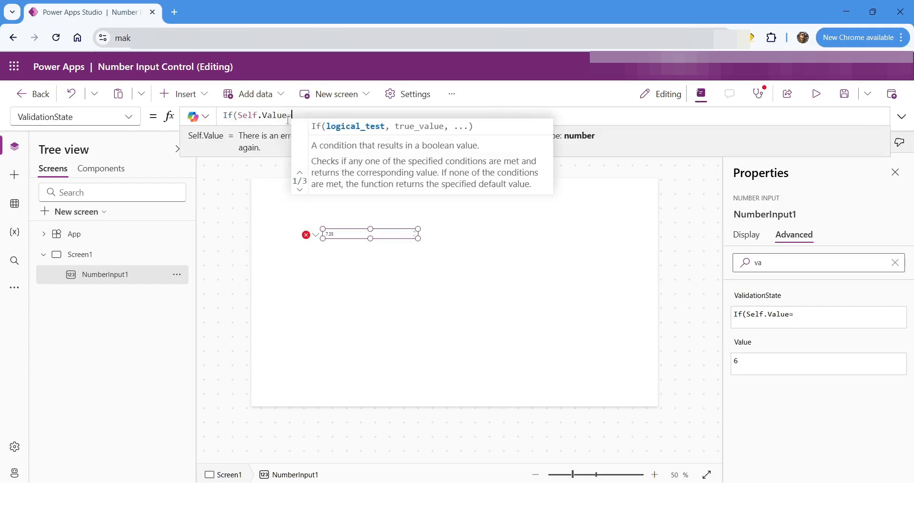
{"action": "type", "text": "5"}
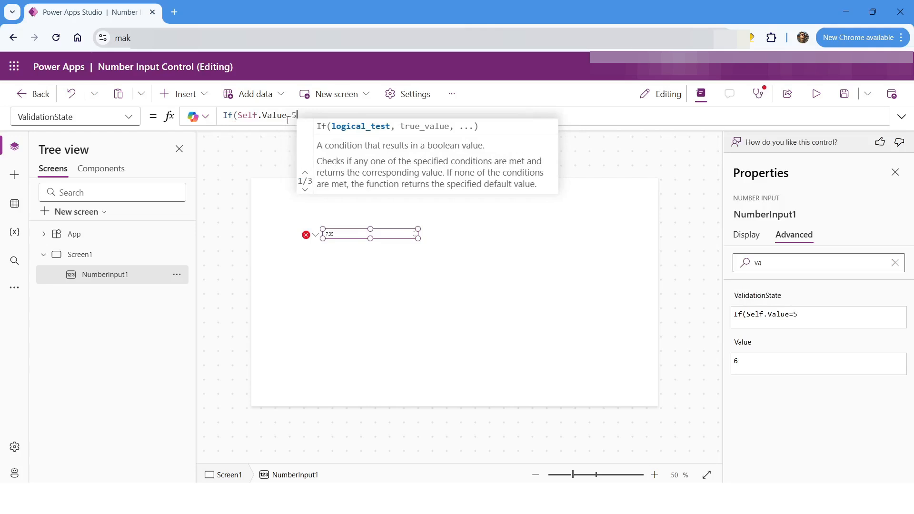
{"action": "type", "text": ","}
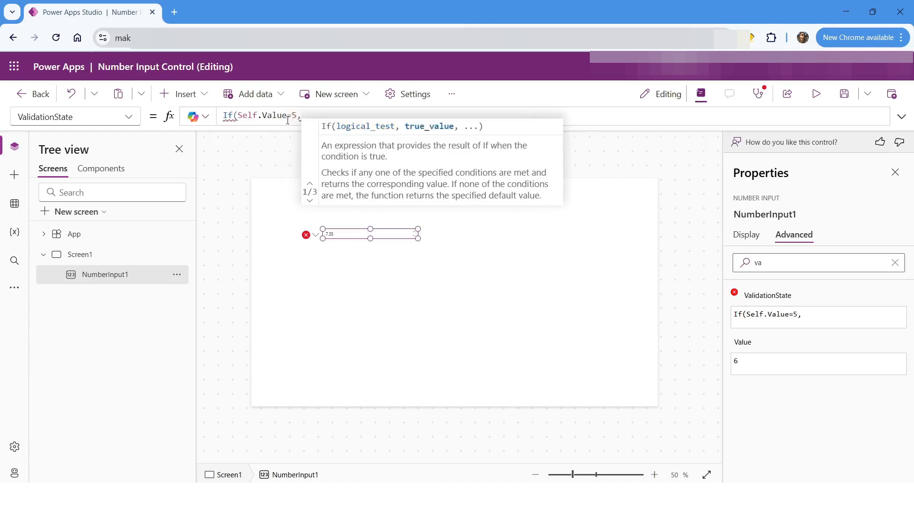
{"action": "type", "text": "\"\""}
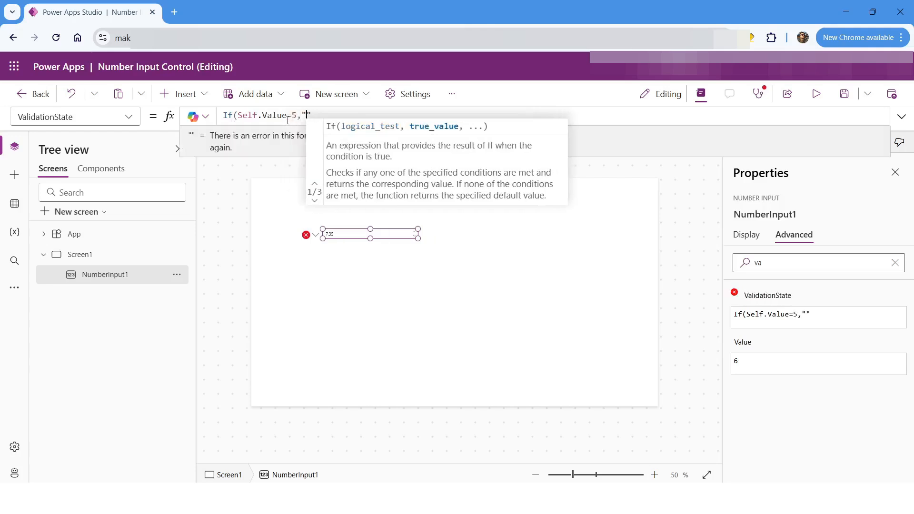
{"action": "type", "text": "Error\","}
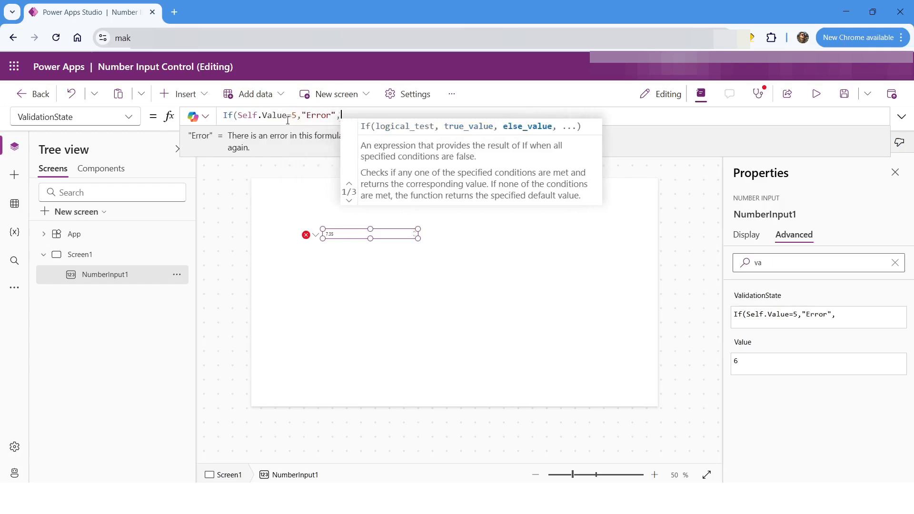
{"action": "type", "text": "\"\"None"}
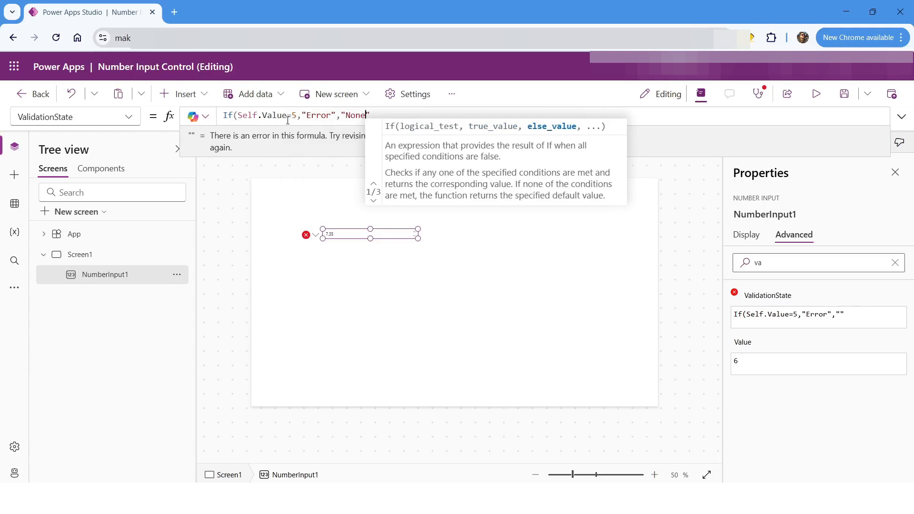
{"action": "type", "text": ")"}
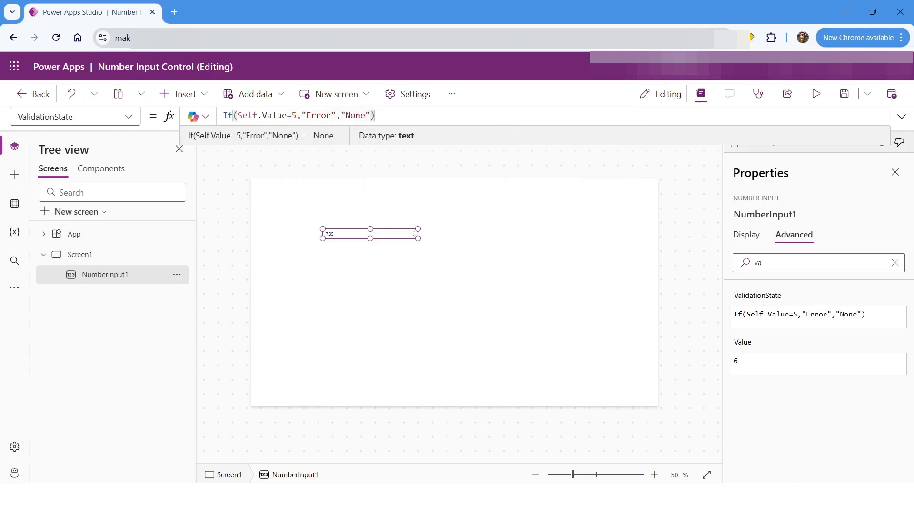
- Test the validation in preview with the value 5 and one step down, and reselect the number input in the editor
{"action": "left_click", "coordinate": [817, 94]}
{"action": "left_click", "coordinate": [395, 195]}
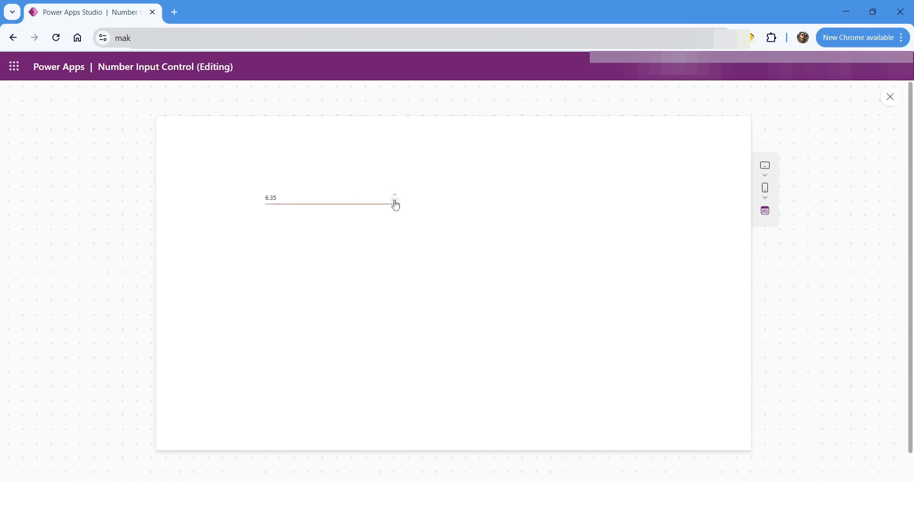
{"action": "left_click", "coordinate": [310, 201]}
{"action": "left_click", "coordinate": [395, 195]}
{"action": "left_click", "coordinate": [300, 231]}
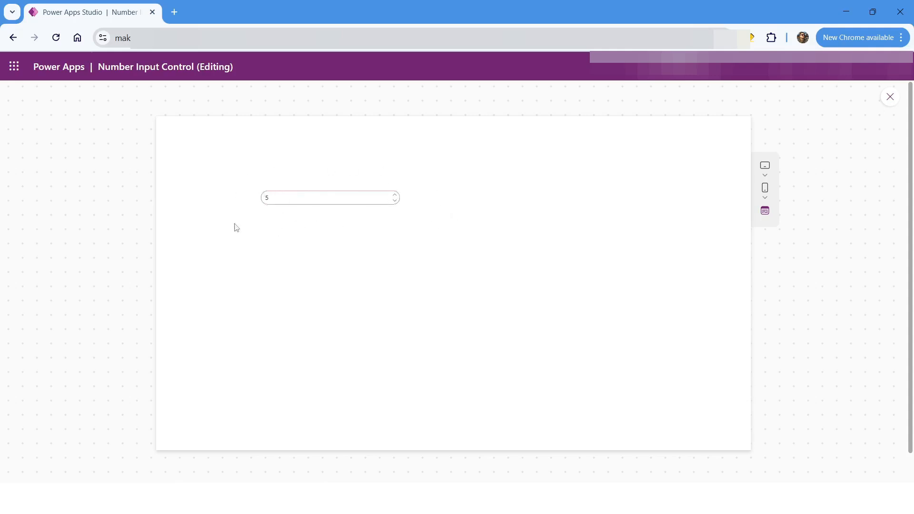
{"action": "left_click", "coordinate": [395, 200]}
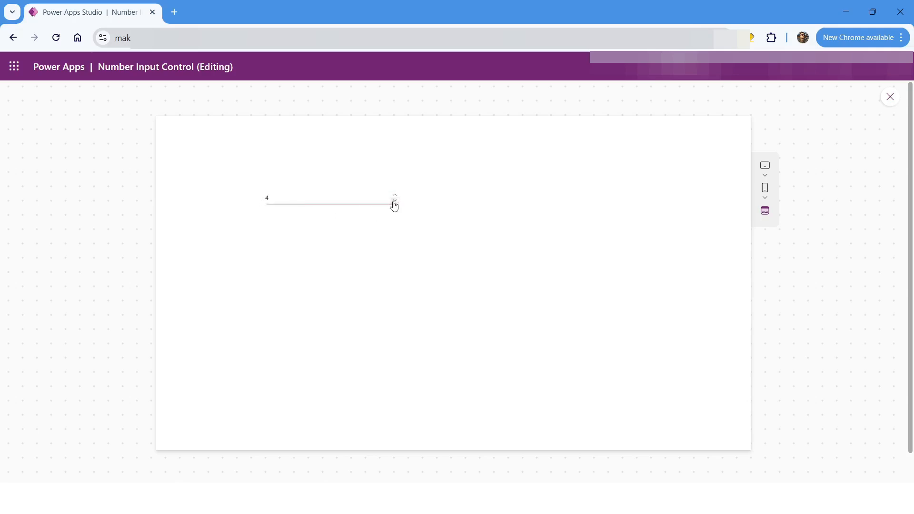
{"action": "left_click", "coordinate": [398, 227]}
{"action": "left_click", "coordinate": [891, 98]}
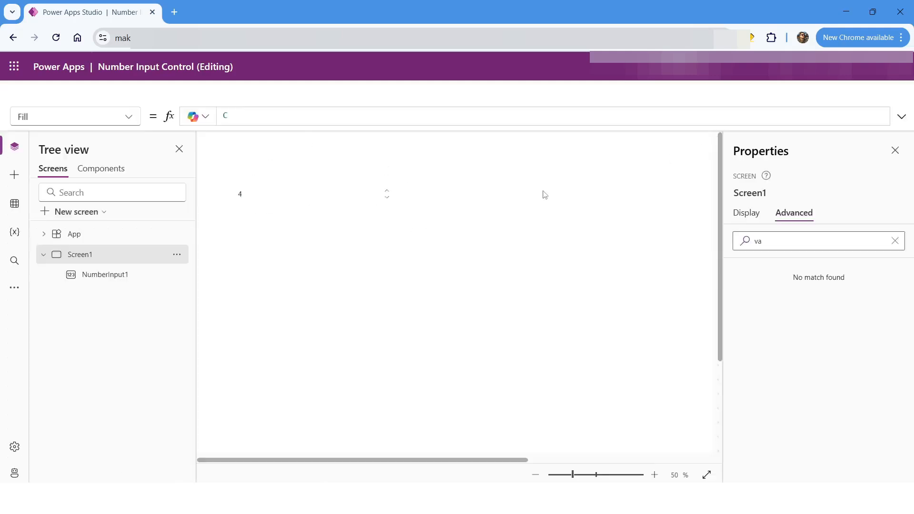
{"action": "left_click", "coordinate": [346, 238]}
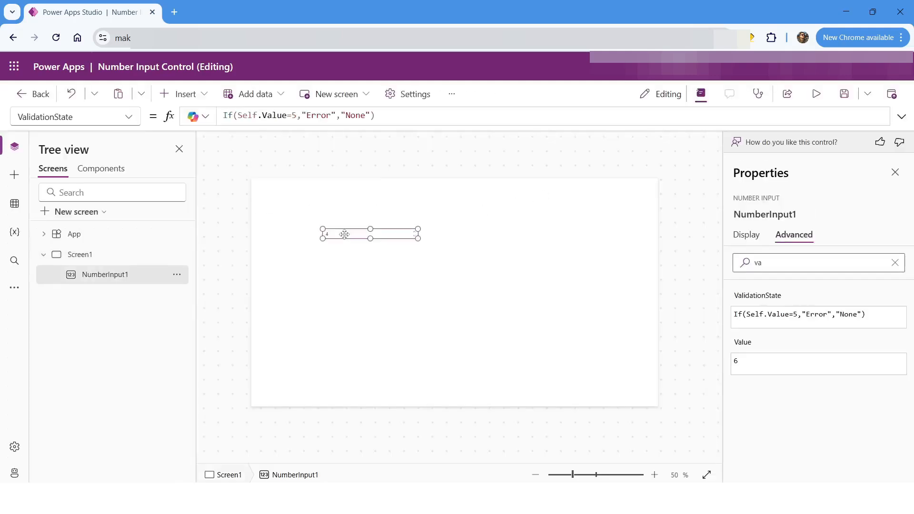
- Find the number input's DelayOutput property and set it to true
{"action": "left_click", "coordinate": [895, 263]}
{"action": "type", "text": "del"}
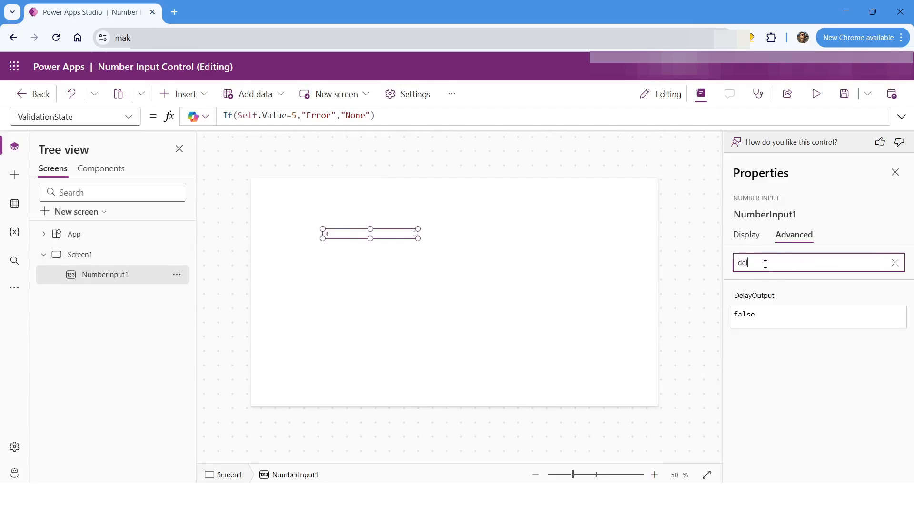
{"action": "left_click", "coordinate": [753, 299]}
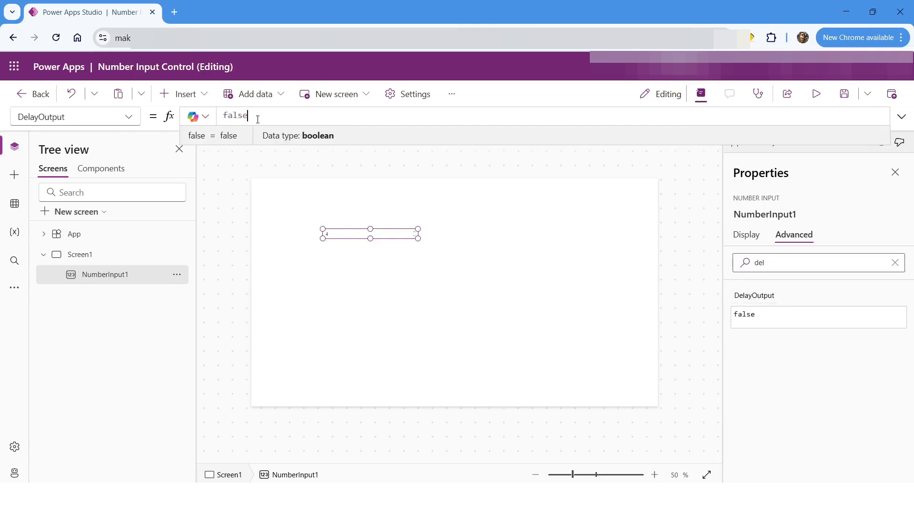
{"action": "double_click", "coordinate": [230, 119]}
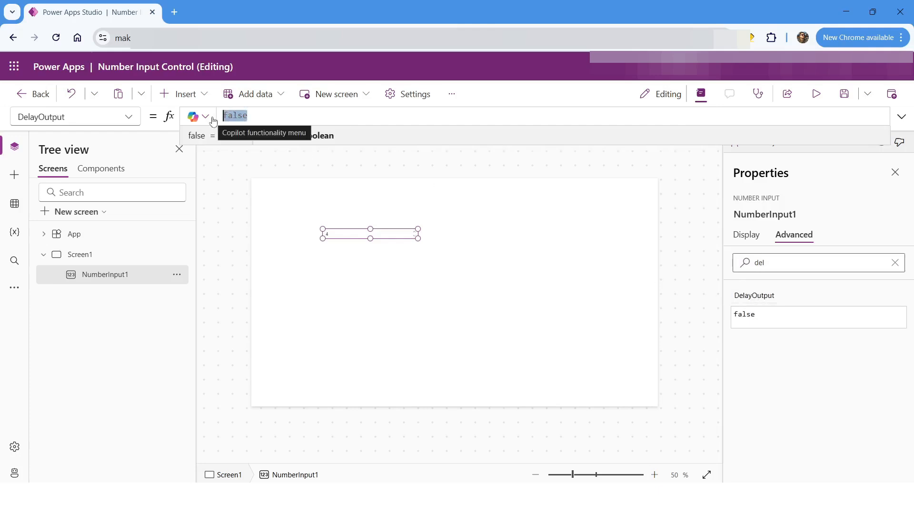
{"action": "type", "text": "true"}
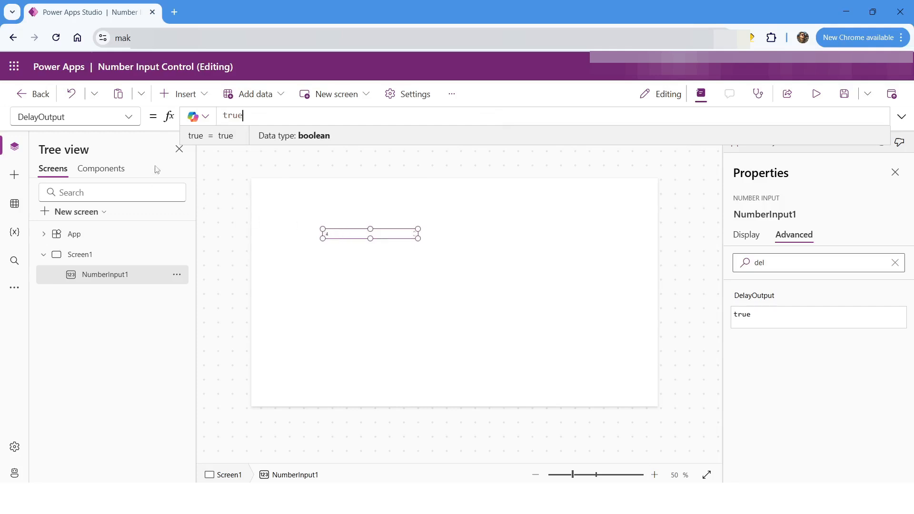
- Insert a Text control on the screen and place it beside the number input, aligned with it
{"action": "left_click", "coordinate": [14, 175]}
{"action": "left_click_drag", "start_coordinate": [143, 231], "coordinate": [417, 283]}
{"action": "left_click_drag", "start_coordinate": [278, 195], "coordinate": [480, 233]}
- Set the new text control's Text property to NumberInput1.Value
{"action": "left_click", "coordinate": [268, 117]}
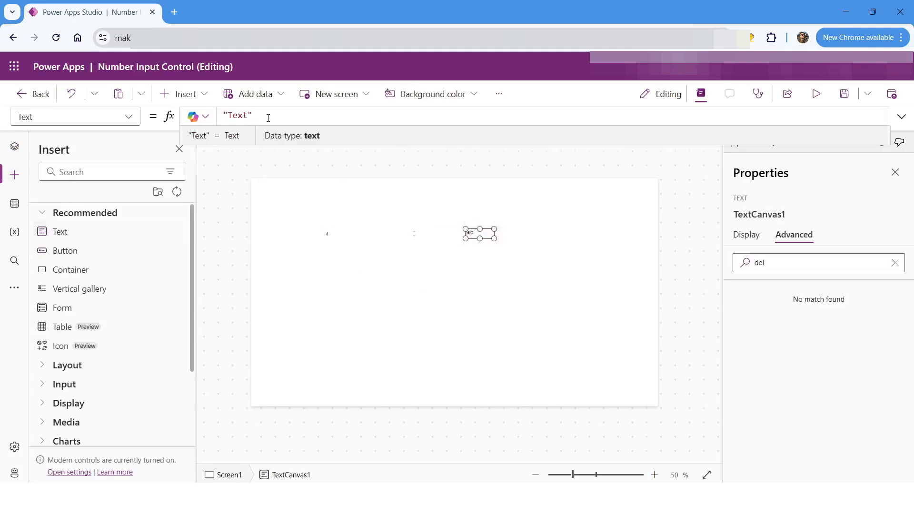
{"action": "key", "text": "ctrl+a"}
{"action": "type", "text": "NumberInput1"}
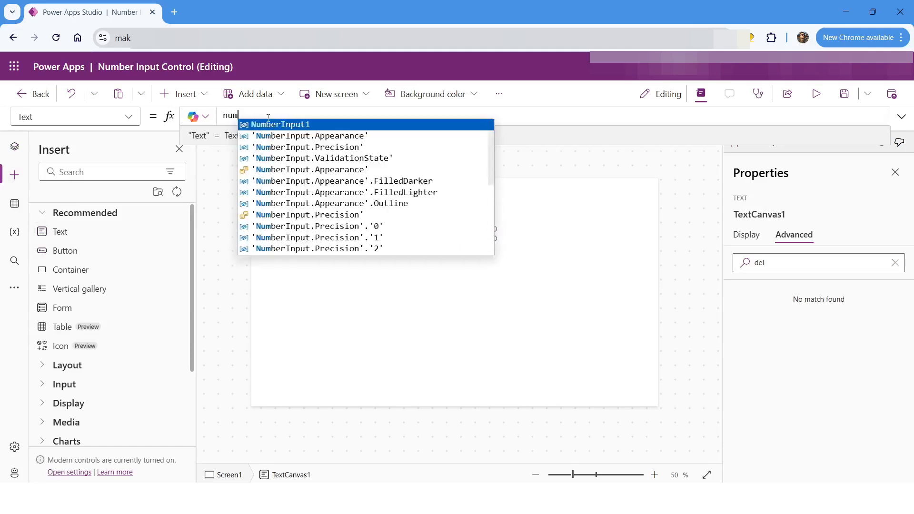
{"action": "type", "text": ".te"}
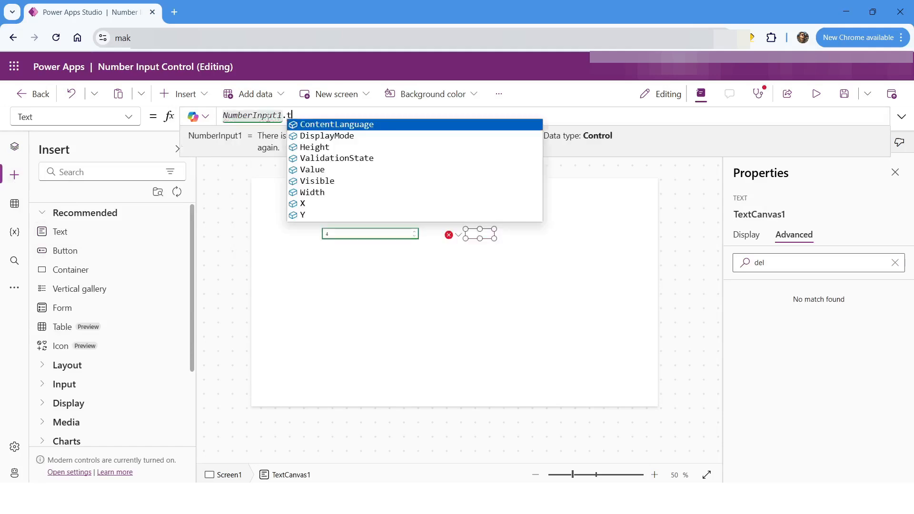
{"action": "type", "text": "Value"}
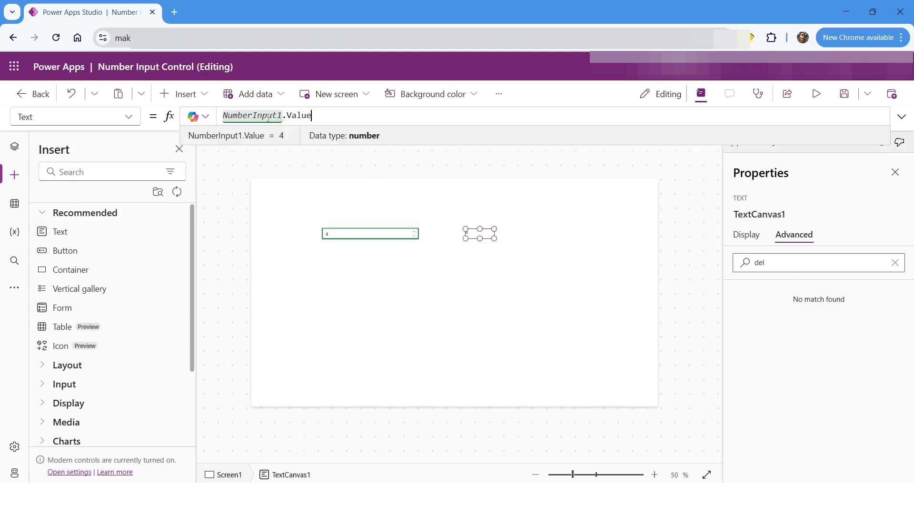
- Test the delayed output in preview by stepping the number input's value several times, and return to the editor
{"action": "key", "text": "F5"}
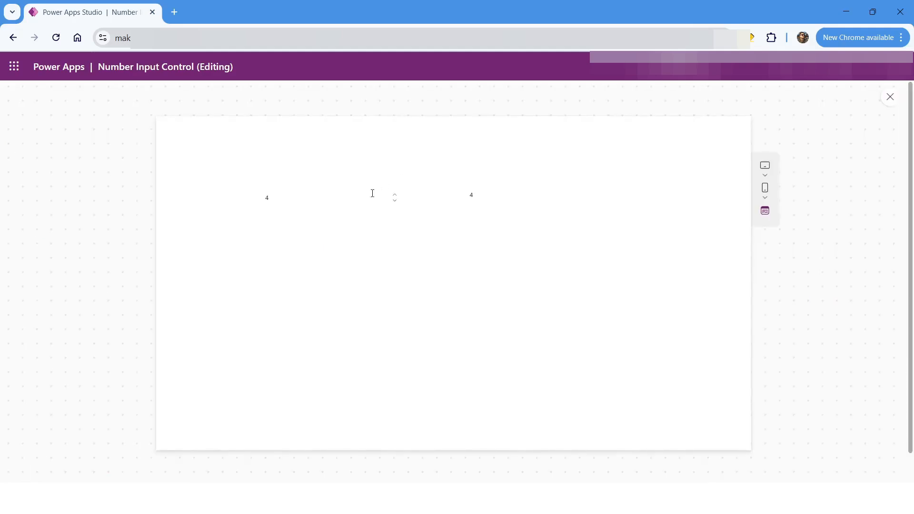
{"action": "left_click", "coordinate": [395, 202]}
{"action": "left_click", "coordinate": [395, 203]}
{"action": "left_click", "coordinate": [396, 203]}
{"action": "left_click", "coordinate": [395, 199]}
{"action": "key", "text": "Escape"}
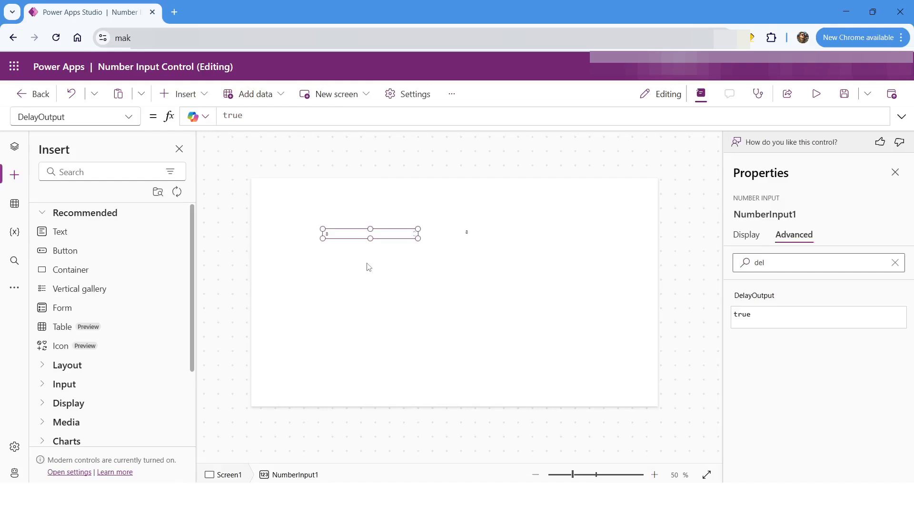